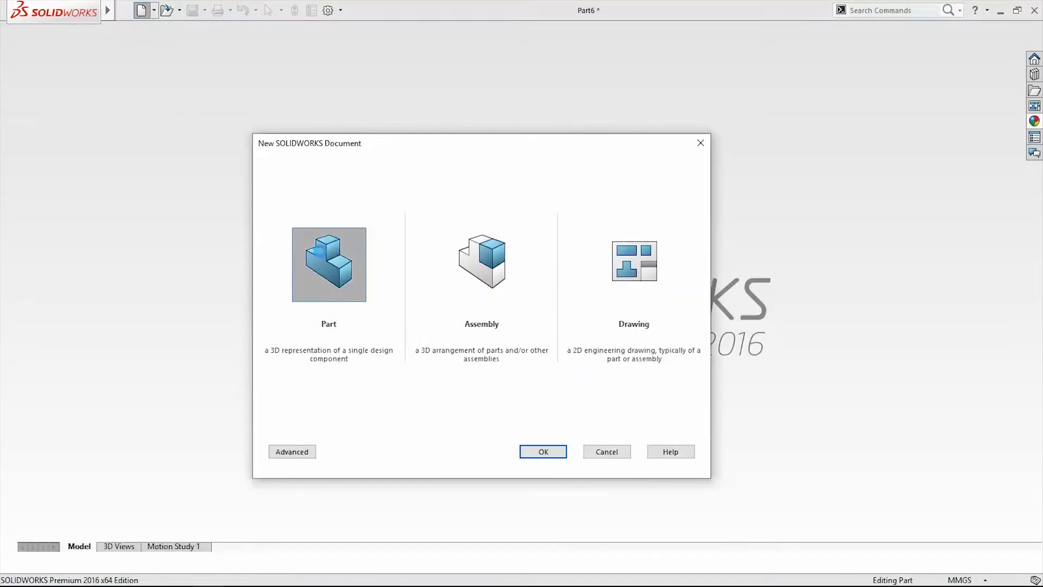
# - Create a new part and sketch a circle about 63 mm in diameter on the Front Plane, centred on the origin
pyautogui.doubleClick(319, 251)
pyautogui.rightClick(56, 217)
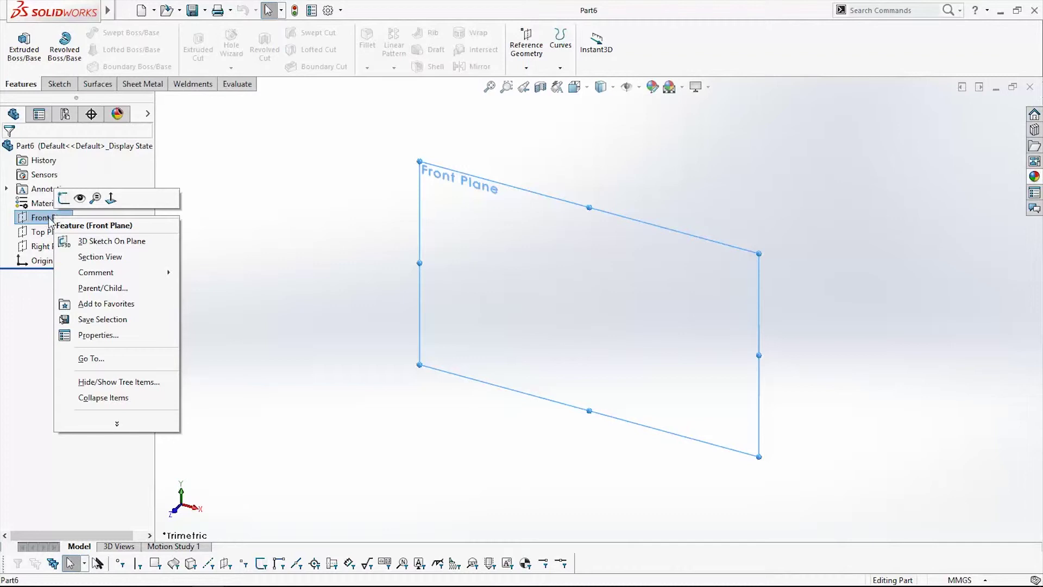
pyautogui.click(63, 199)
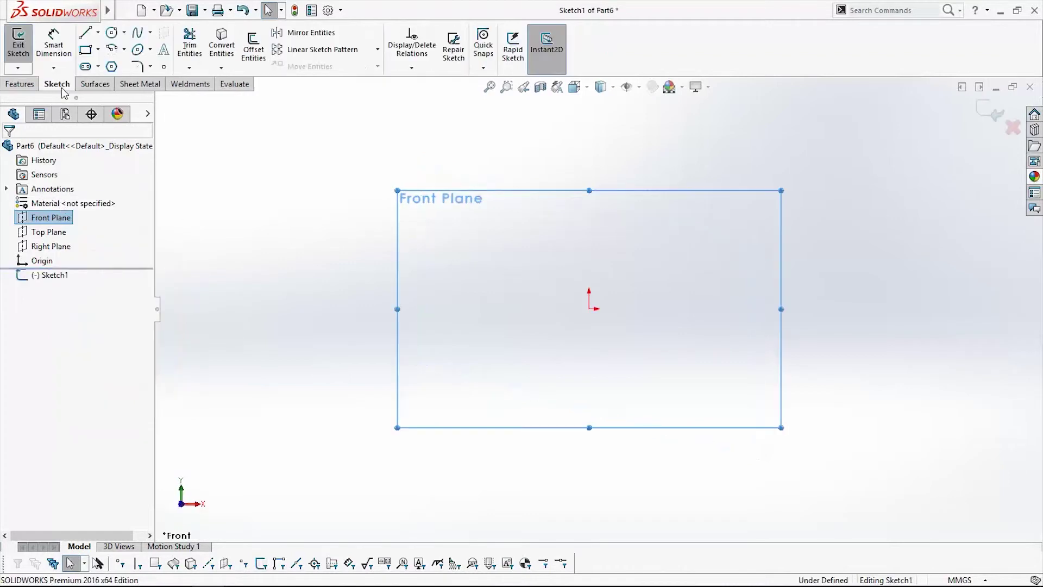
pyautogui.click(111, 33)
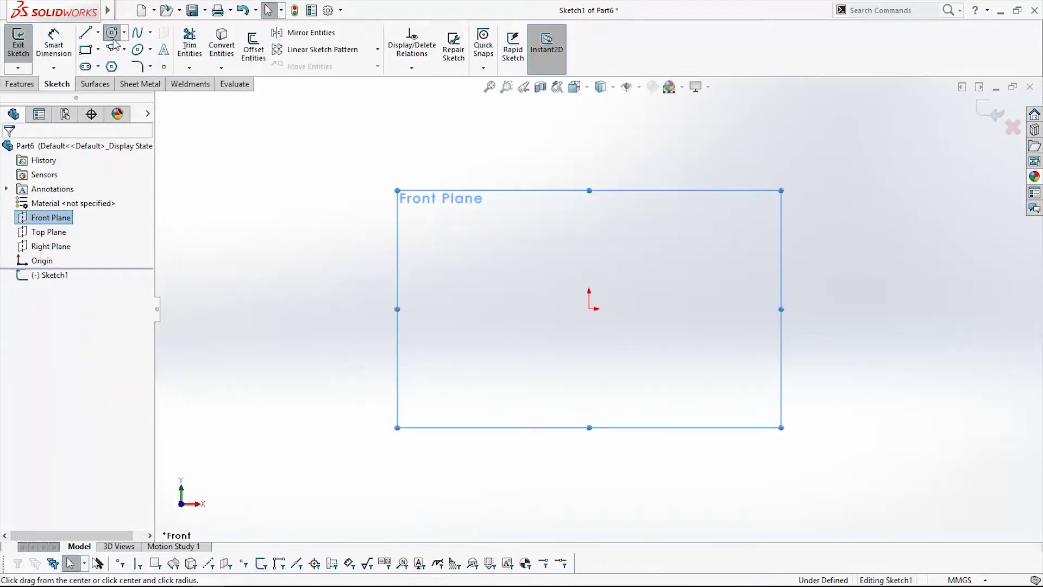
pyautogui.click(589, 309)
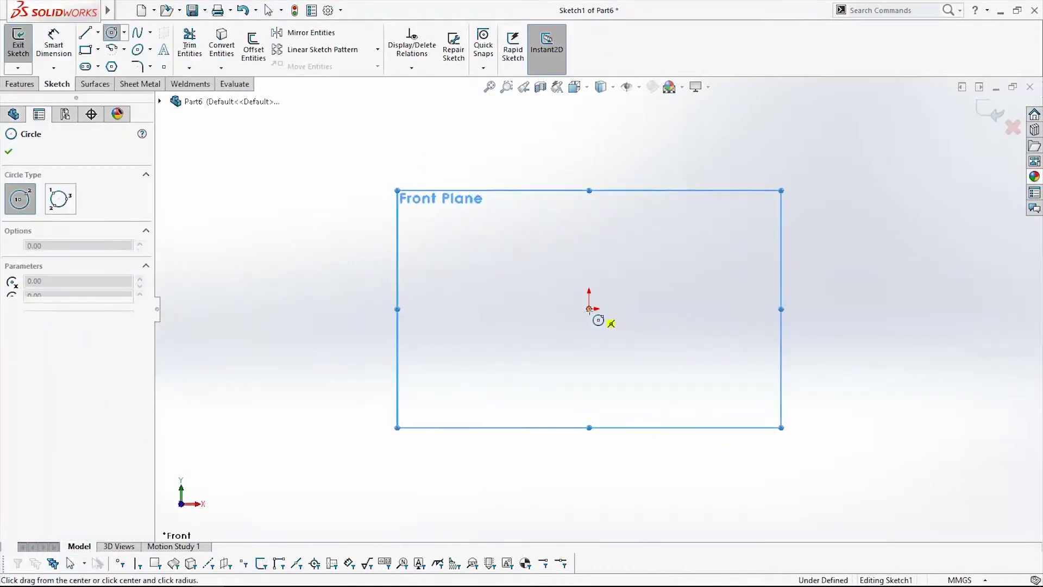
pyautogui.click(646, 350)
# - Dimension the circle's diameter to 100 mm and exit the sketch
pyautogui.click(47, 53)
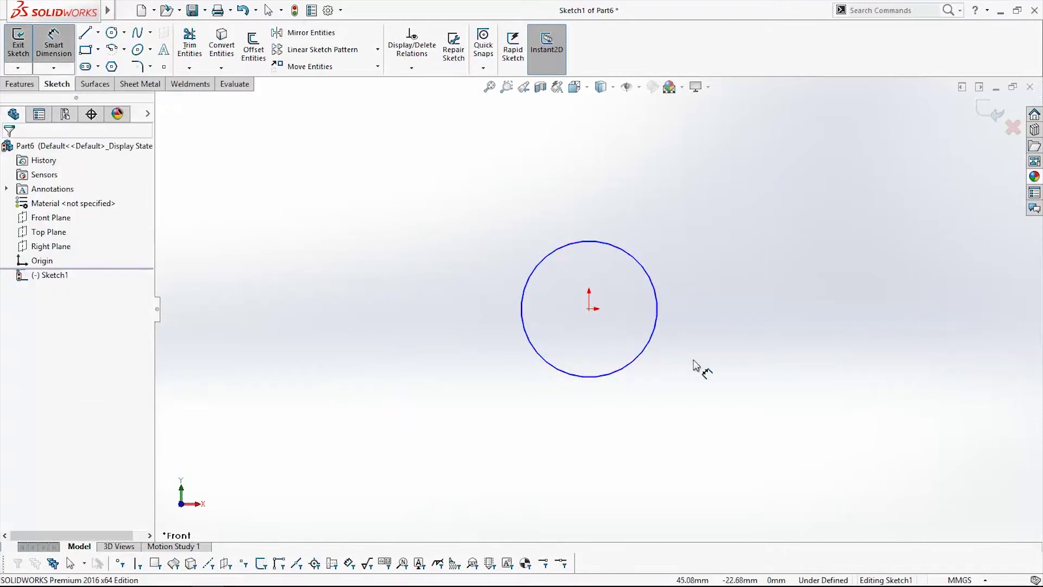
pyautogui.click(656, 348)
pyautogui.click(758, 356)
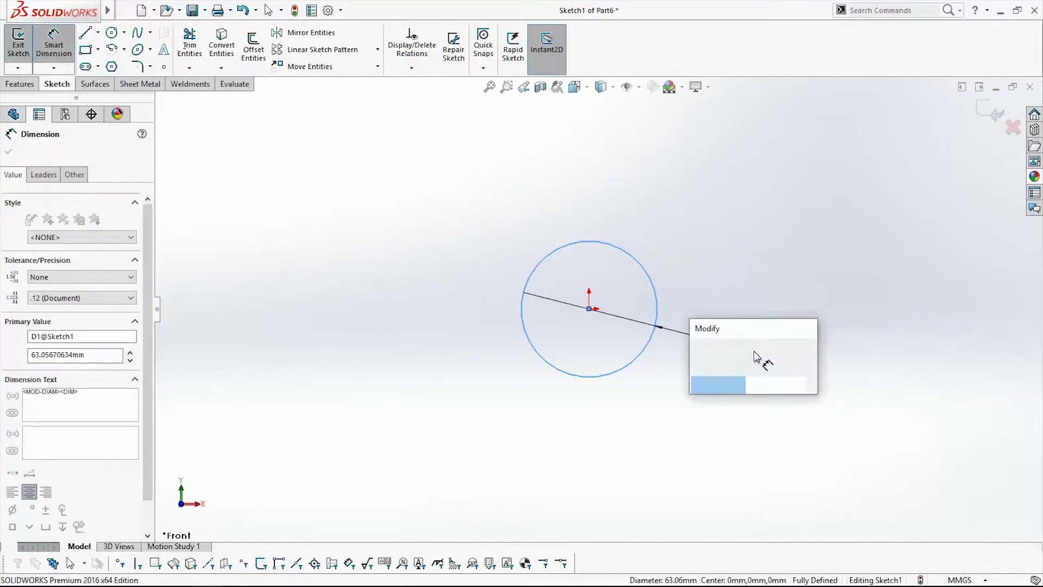
pyautogui.write('100')
pyautogui.press('Return')
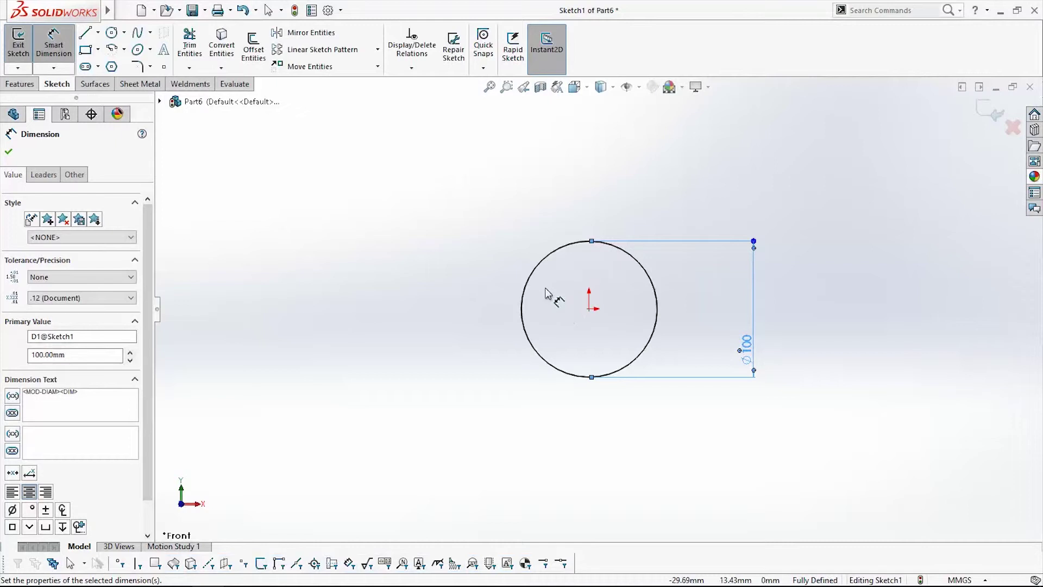
pyautogui.click(993, 113)
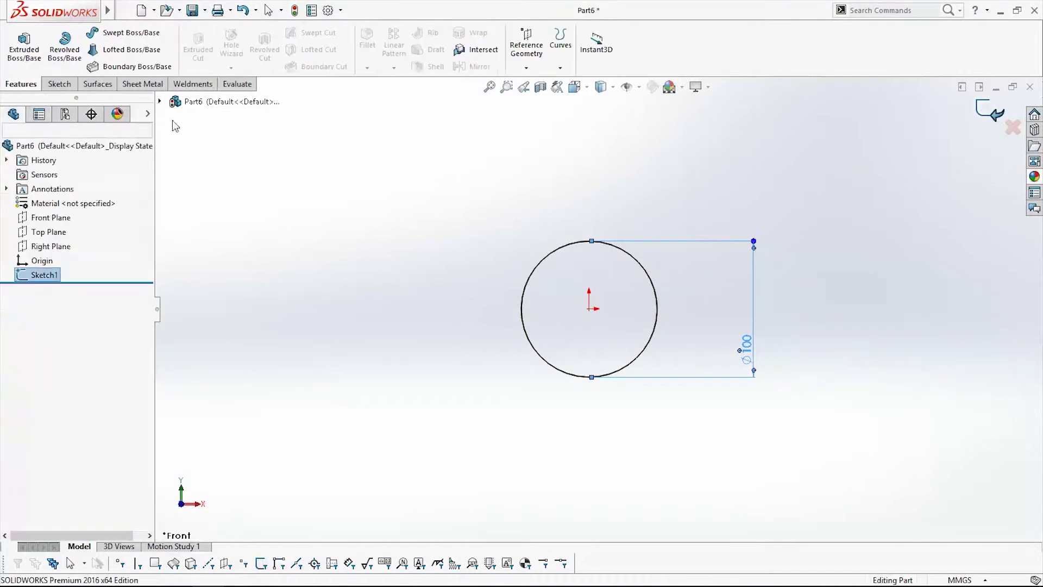
# - Extrude the circle as a blind boss with a depth of 200 mm
pyautogui.click(25, 49)
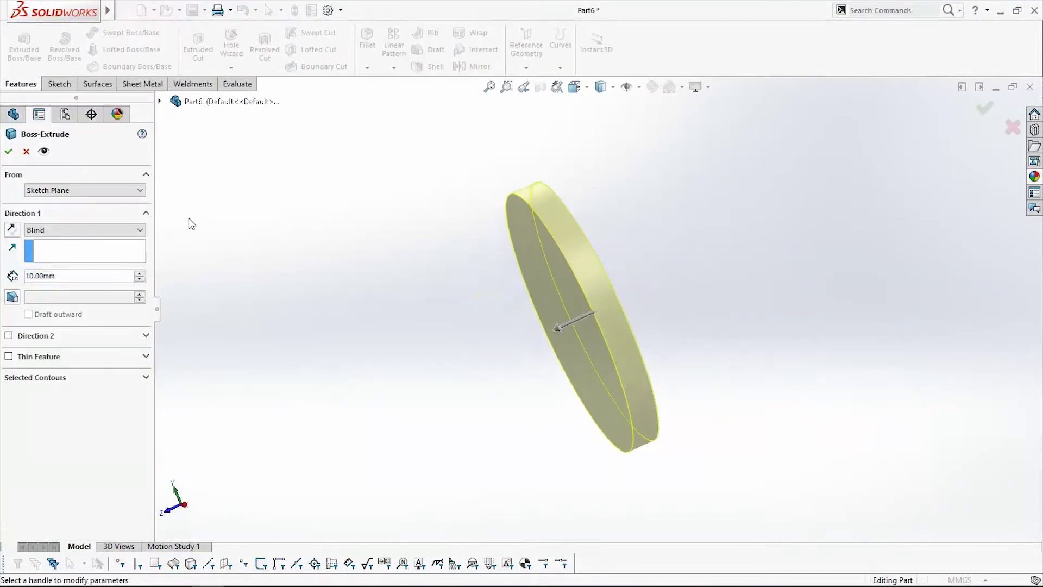
pyautogui.write('200')
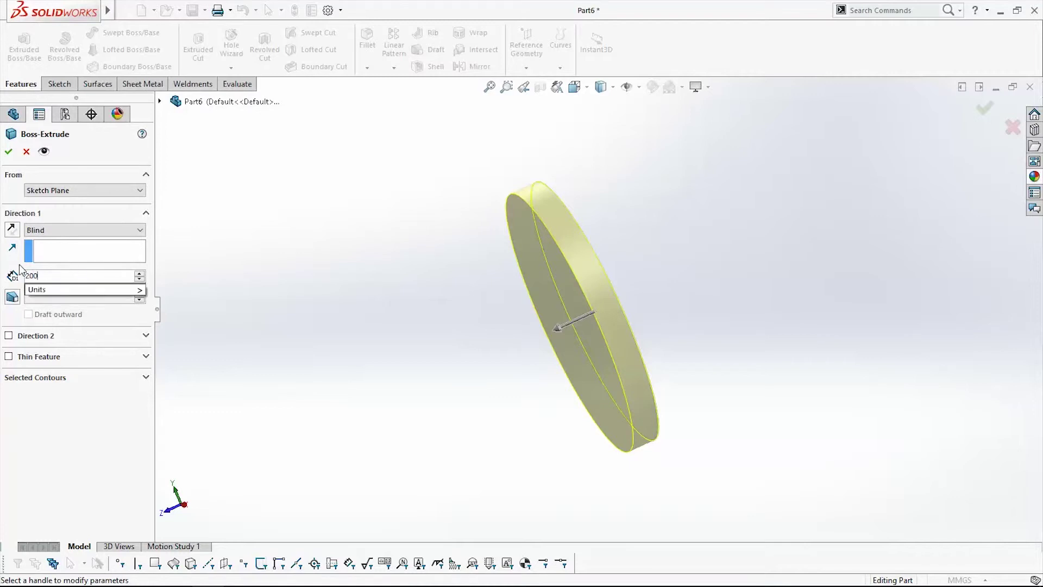
pyautogui.press('Return')
pyautogui.scroll(4, 728, 402)
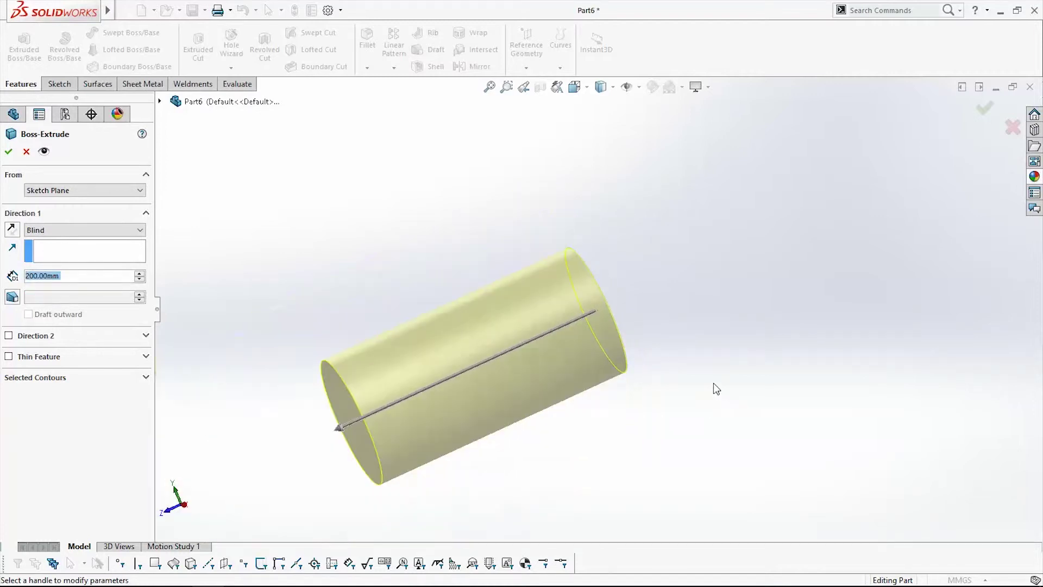
pyautogui.moveTo(538, 410); pyautogui.dragTo(509, 392, button='middle')
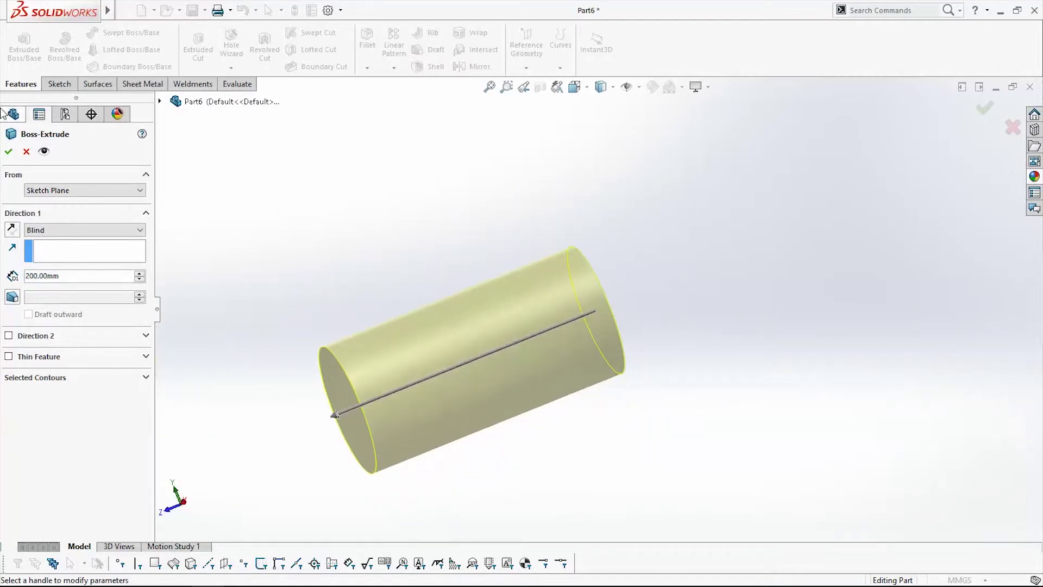
pyautogui.click(9, 153)
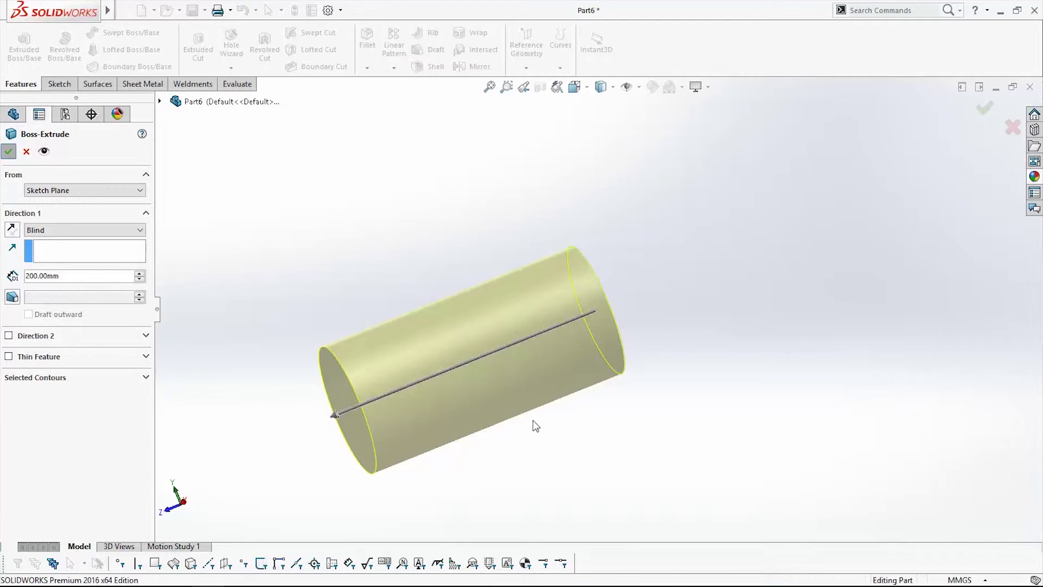
# - Start a sketch on the Right Plane and draw a circle about 83 mm in diameter on the cylinder's axis near mid-length
pyautogui.moveTo(546, 426)
pyautogui.mouseDown(button='middle')
pyautogui.moveTo(726, 396)
pyautogui.moveTo(600, 398)
pyautogui.moveTo(589, 320)
pyautogui.moveTo(633, 384)
pyautogui.moveTo(589, 401)
pyautogui.moveTo(600, 251)
pyautogui.mouseUp(button='middle')
pyautogui.moveTo(585, 342); pyautogui.dragTo(626, 350, button='middle')
pyautogui.press('space')
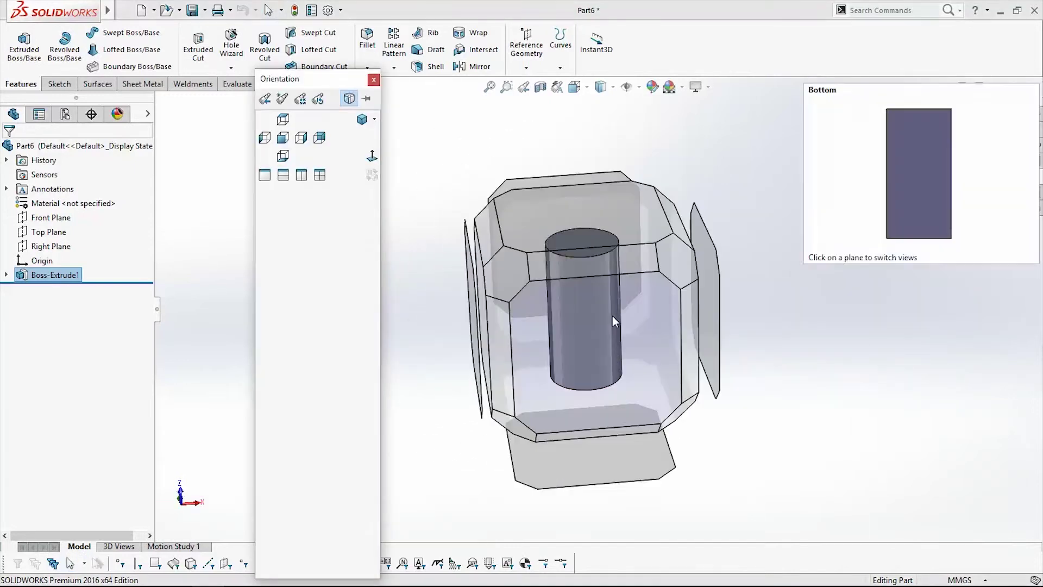
pyautogui.click(613, 316)
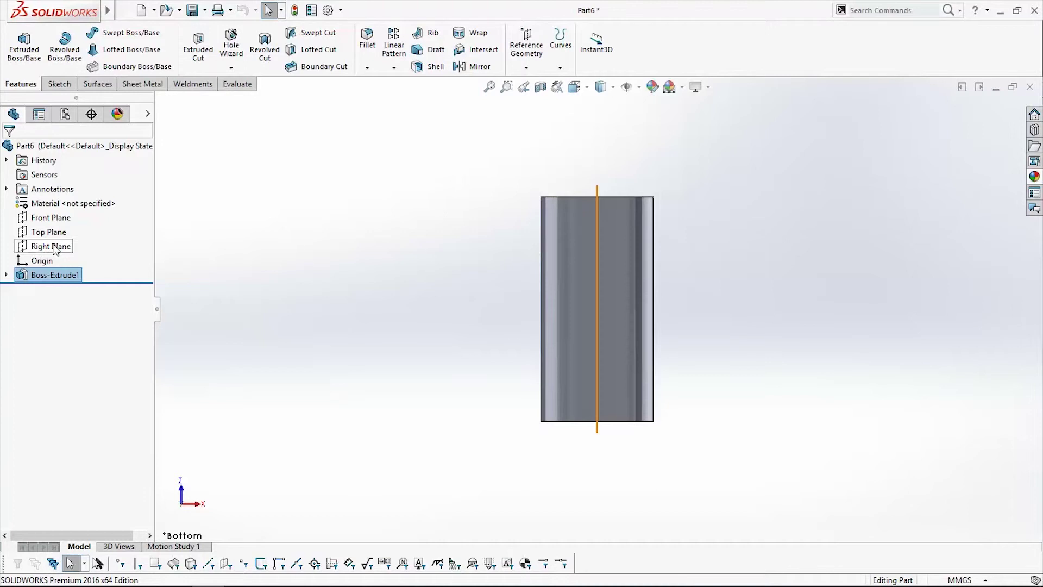
pyautogui.rightClick(55, 247)
pyautogui.click(83, 227)
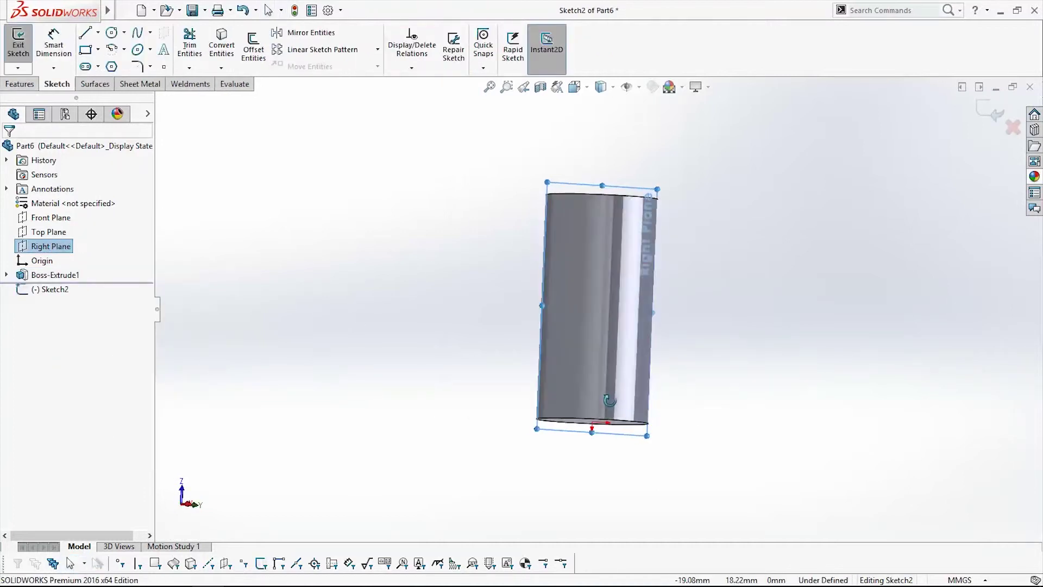
pyautogui.press('space')
pyautogui.click(618, 319)
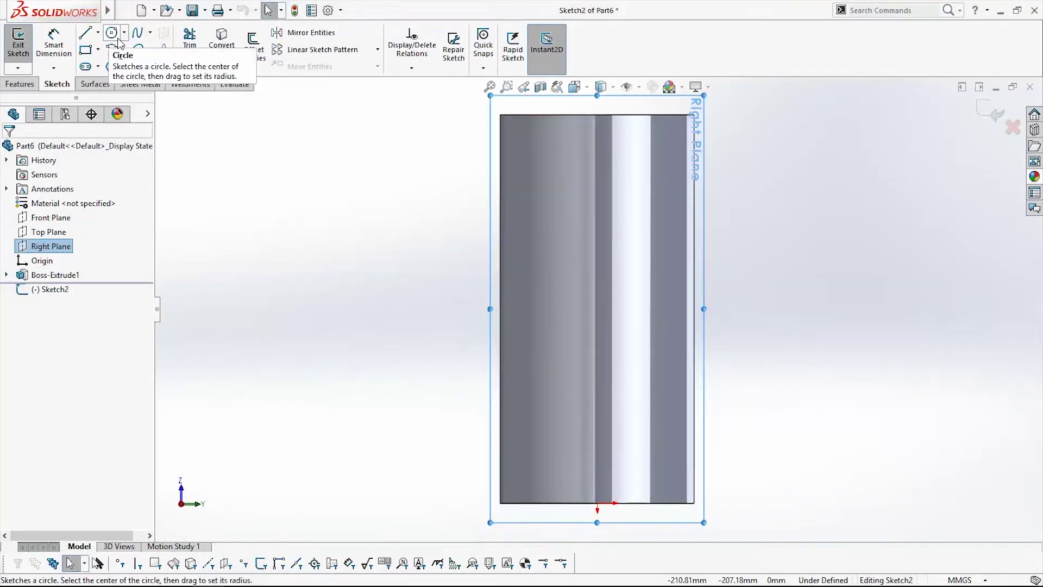
pyautogui.click(114, 36)
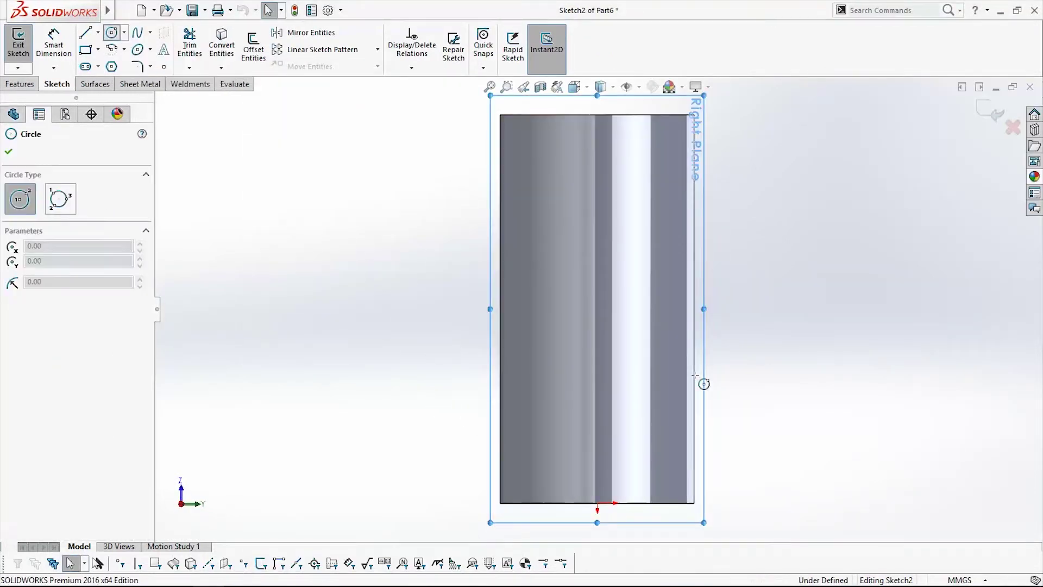
pyautogui.click(596, 295)
pyautogui.click(675, 345)
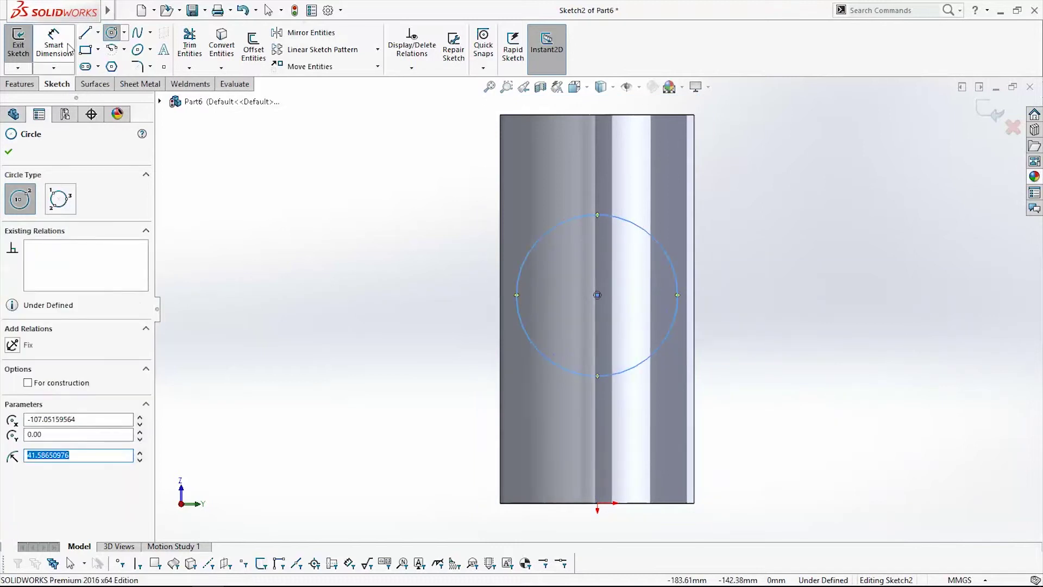
# - Dimension the diameter of the circle on the Right Plane to 100 mm
pyautogui.click(70, 49)
pyautogui.click(678, 316)
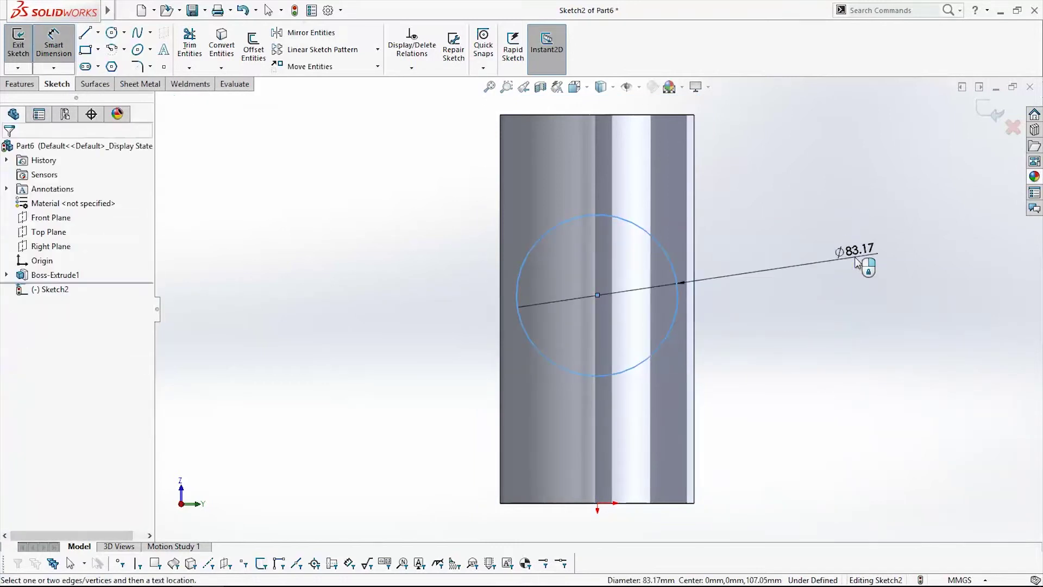
pyautogui.click(858, 263)
pyautogui.press('Return')
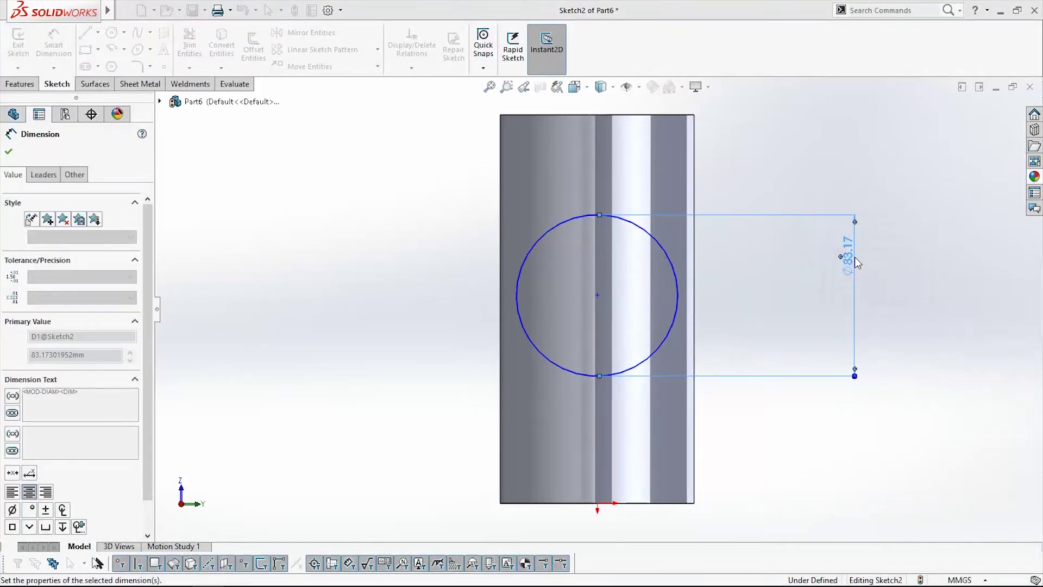
pyautogui.press('Escape')
# - Add a Horizontal relation between the circle's centre point and the origin
pyautogui.click(597, 295)
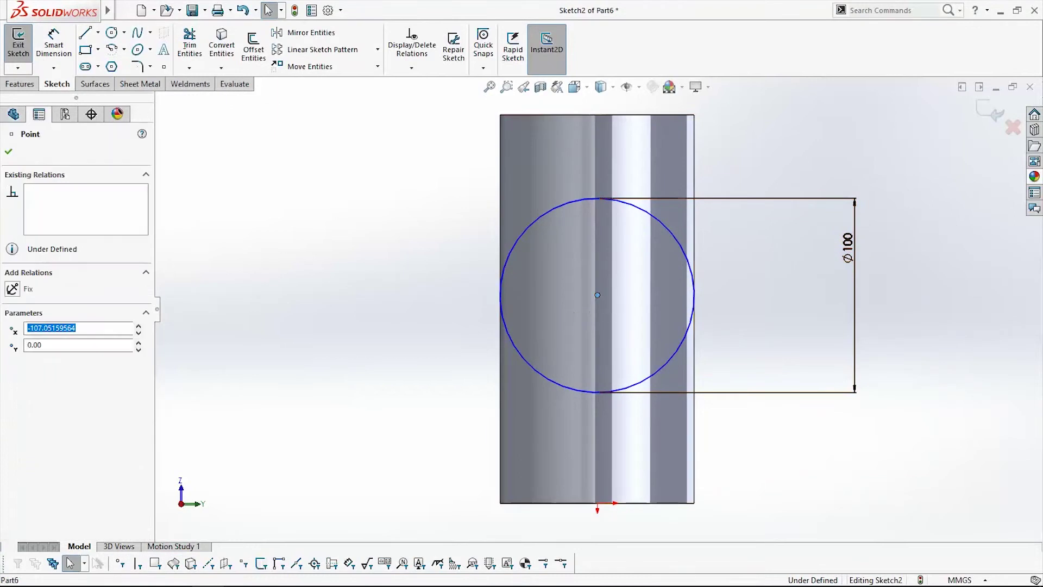
pyautogui.keyDown('ctrl'); pyautogui.click(604, 500); pyautogui.keyUp('ctrl')
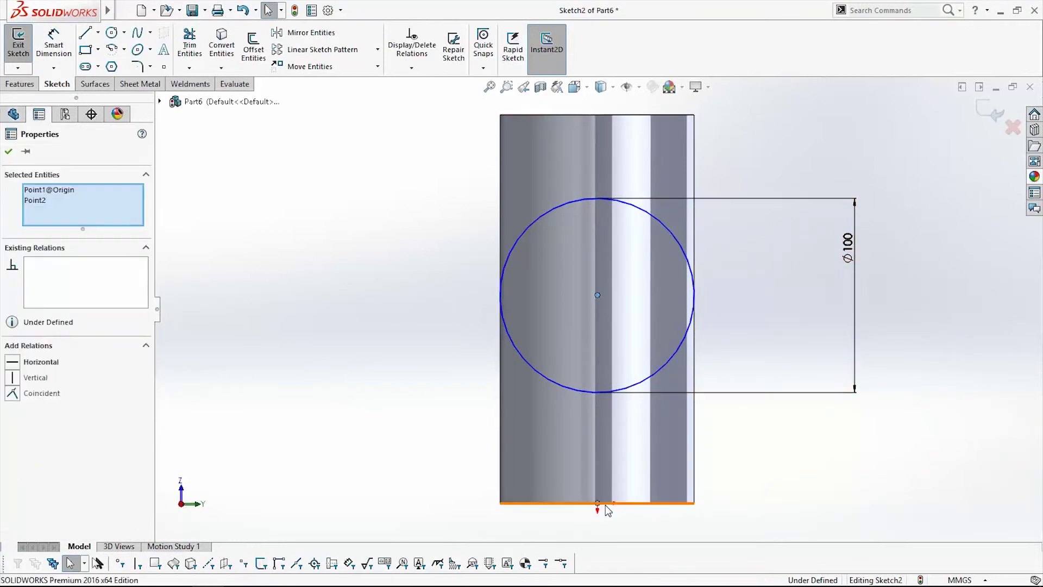
pyautogui.click(15, 363)
pyautogui.press('Escape')
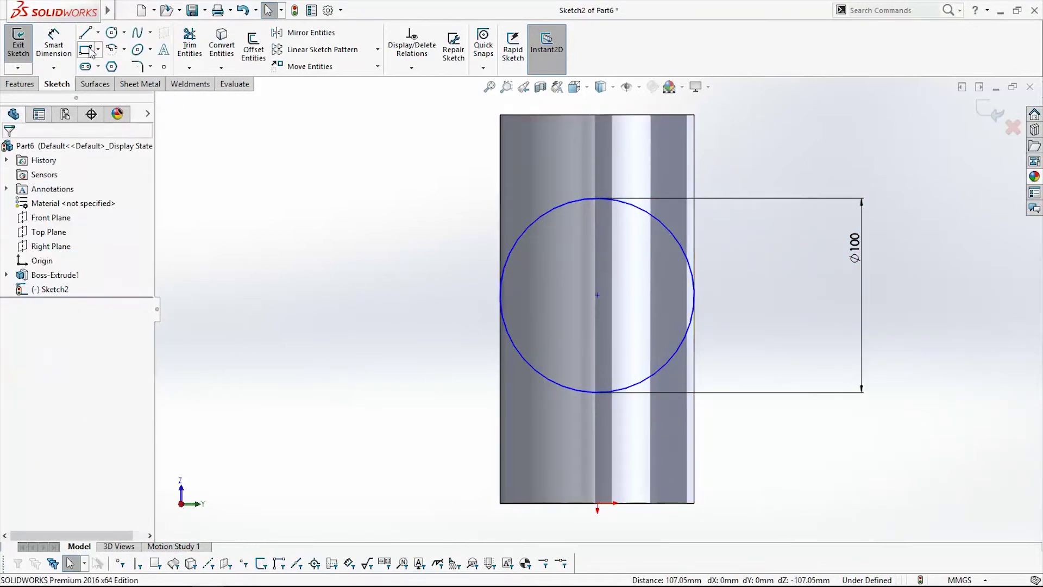
# - Dimension the circle's centre 100 mm from the cylinder's end edge at the origin and exit the sketch
pyautogui.click(658, 505)
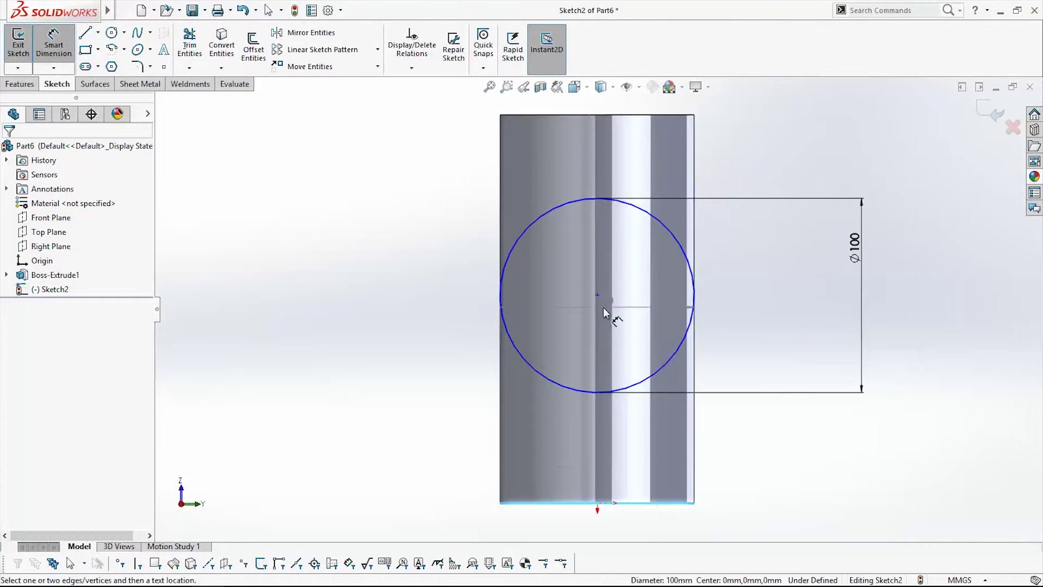
pyautogui.click(597, 296)
pyautogui.click(435, 366)
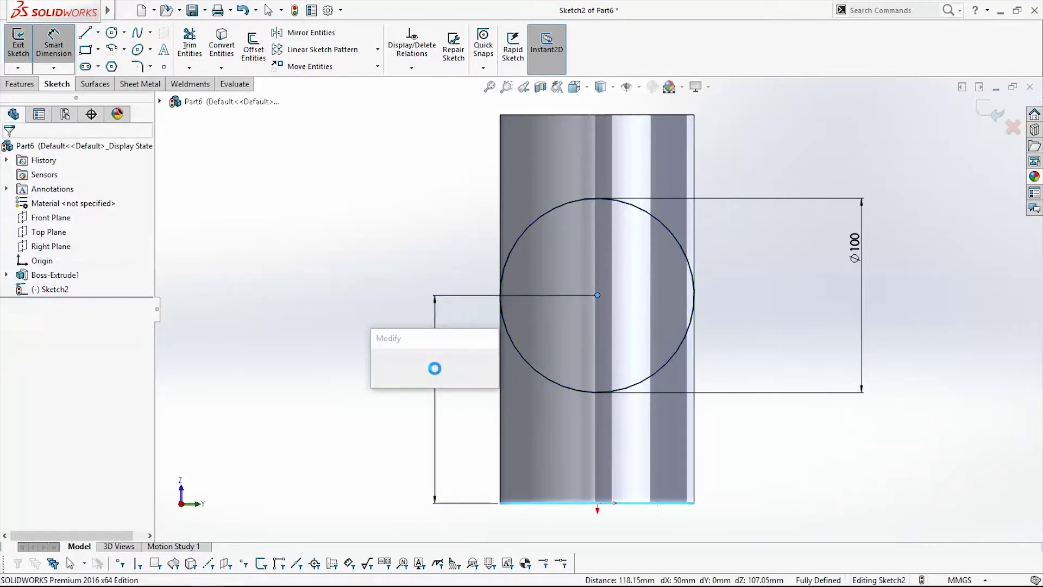
pyautogui.write('100')
pyautogui.press('Return')
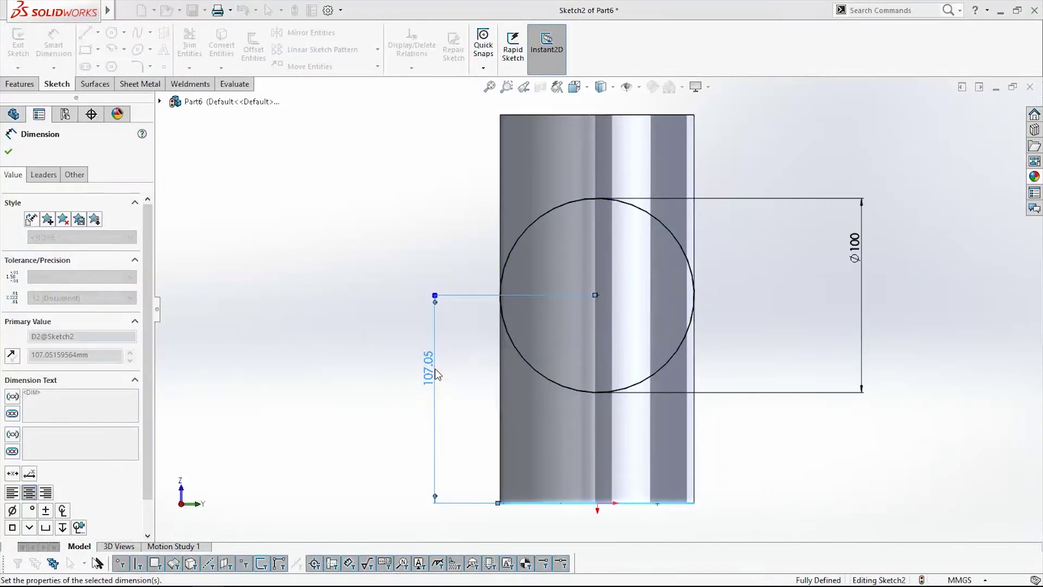
pyautogui.click(990, 111)
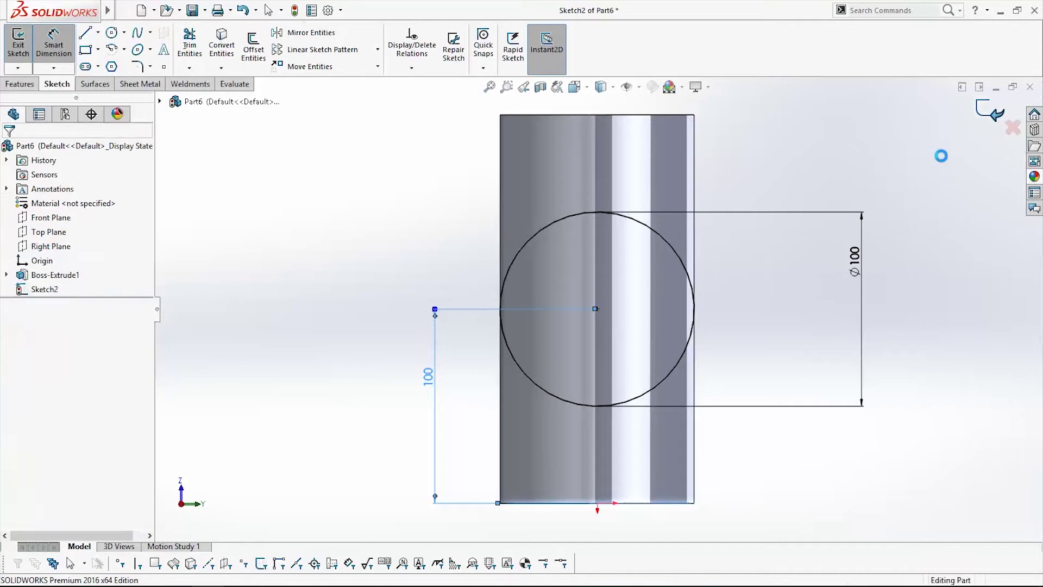
# - Extrude the Right Plane circle as a blind boss 100 mm in Direction 1 and 100 mm in Direction 2
pyautogui.moveTo(696, 436); pyautogui.dragTo(752, 438, button='middle')
pyautogui.scroll(2, 589, 400)
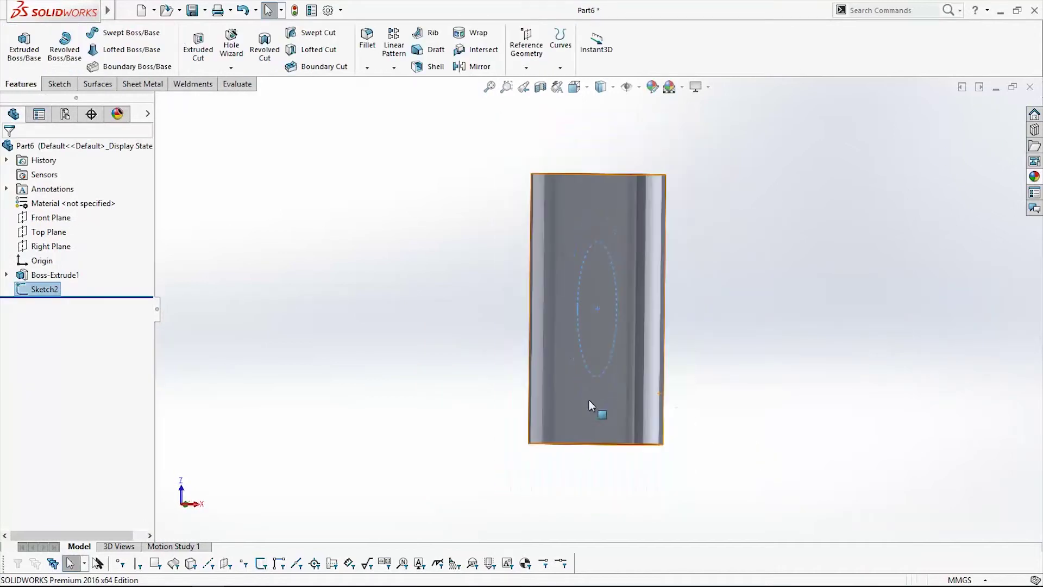
pyautogui.click(24, 43)
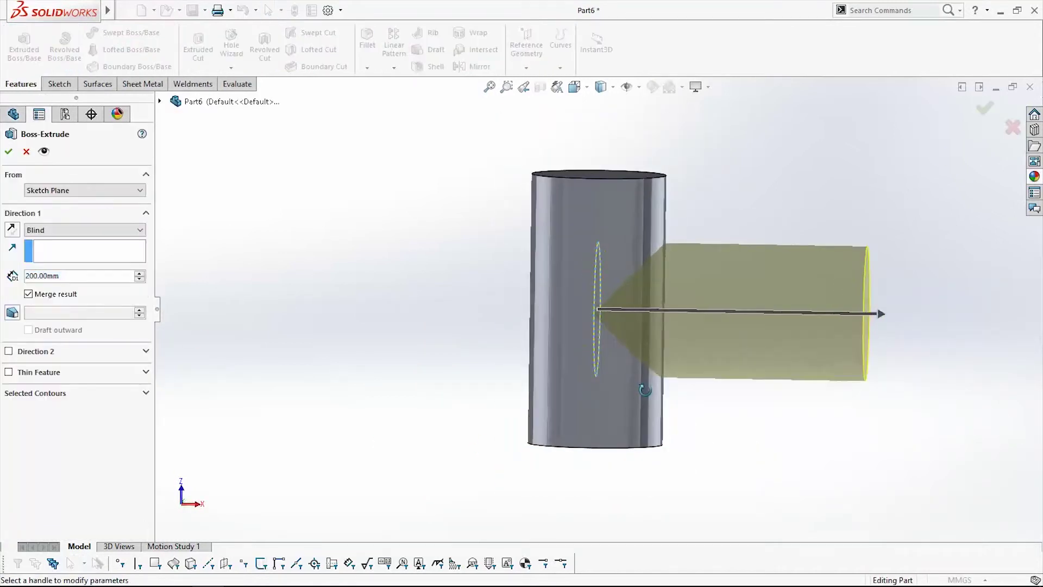
pyautogui.doubleClick(81, 276)
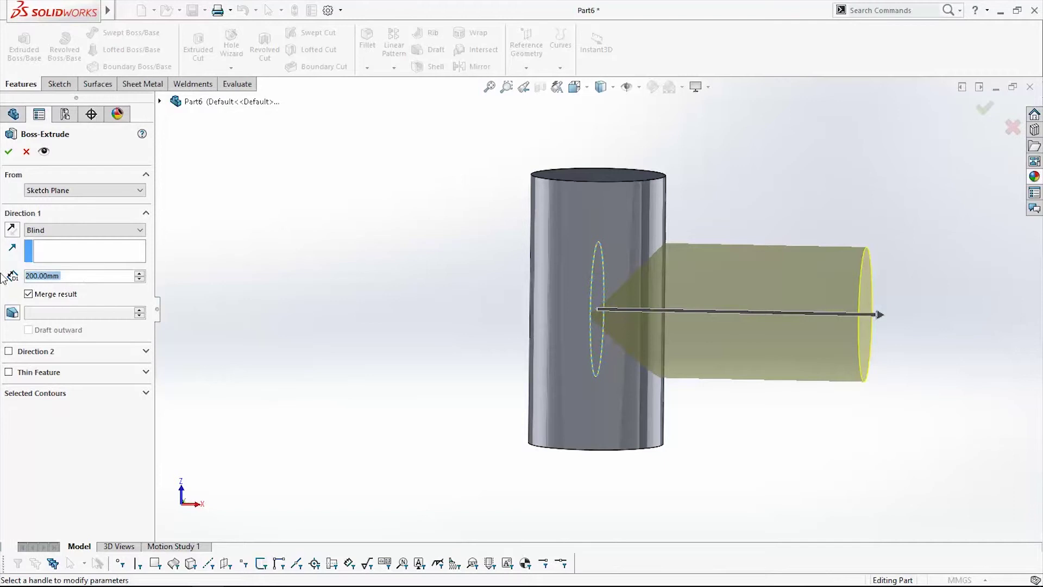
pyautogui.write('100')
pyautogui.press('Return')
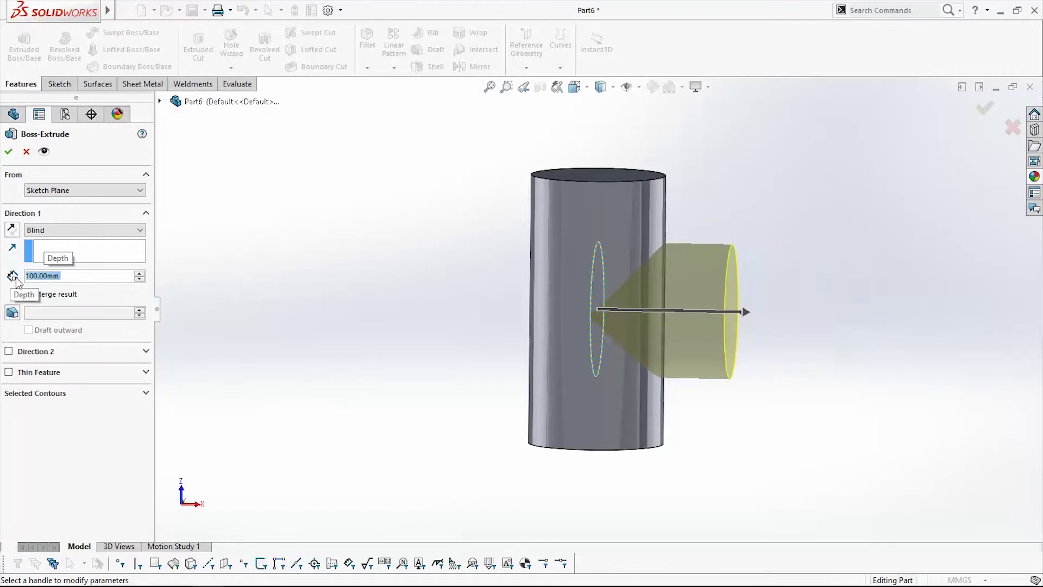
pyautogui.click(9, 351)
pyautogui.write('100')
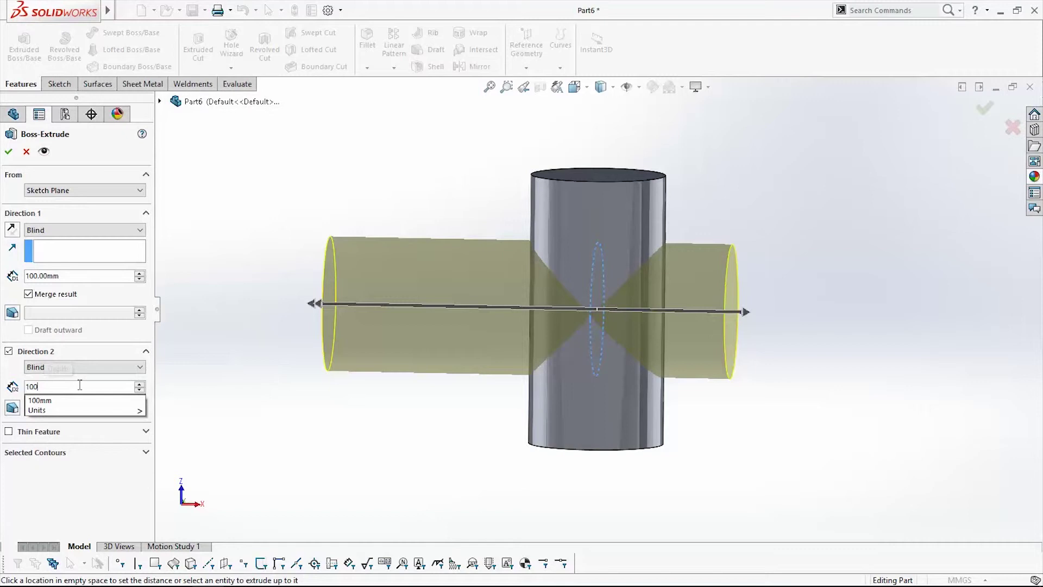
pyautogui.press('Return')
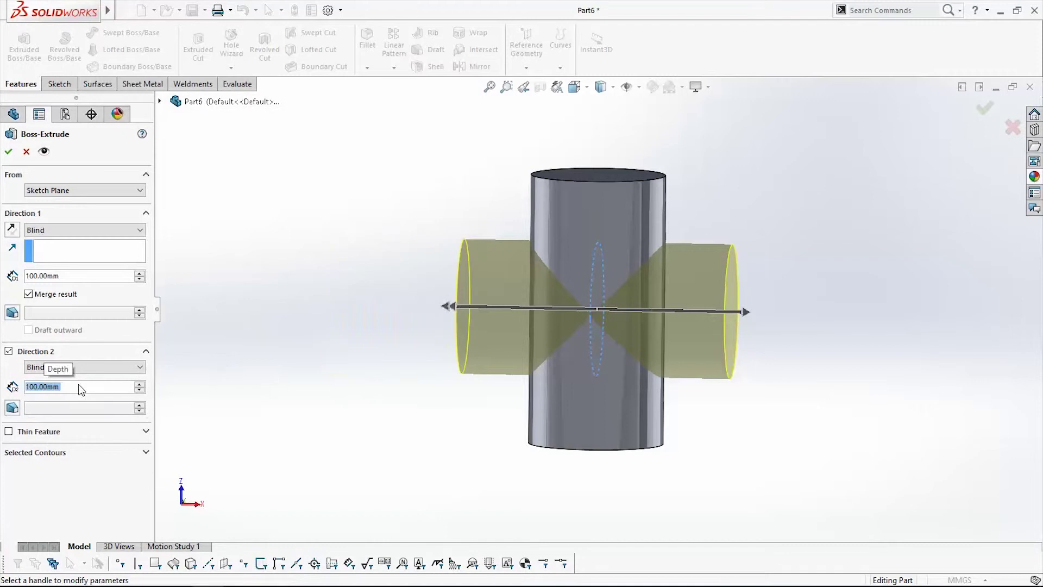
pyautogui.click(988, 111)
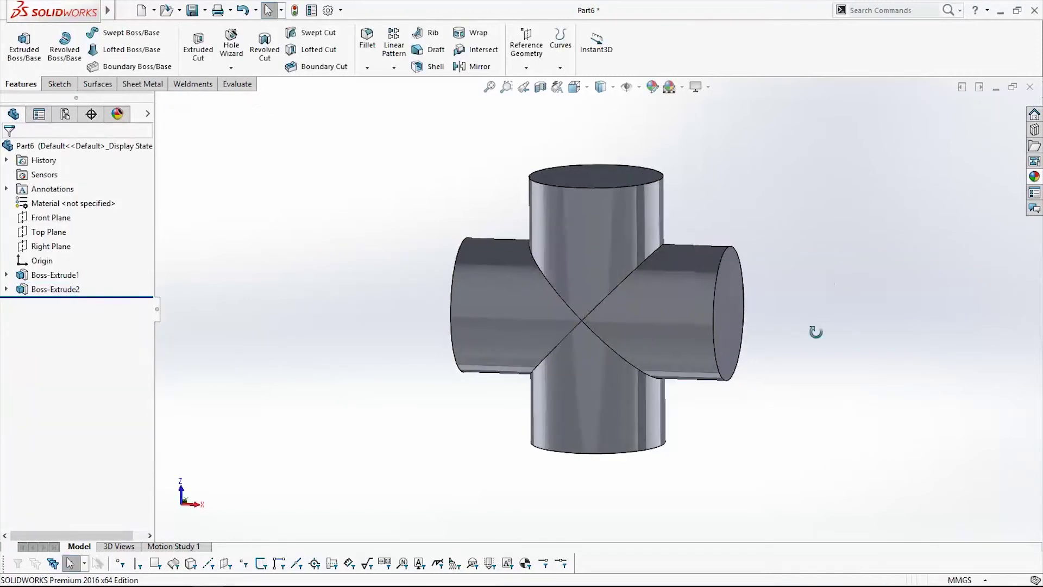
# - Start a Shell on the cross-shaped body and select all four circular end faces for removal
pyautogui.moveTo(839, 294); pyautogui.dragTo(804, 277, button='middle')
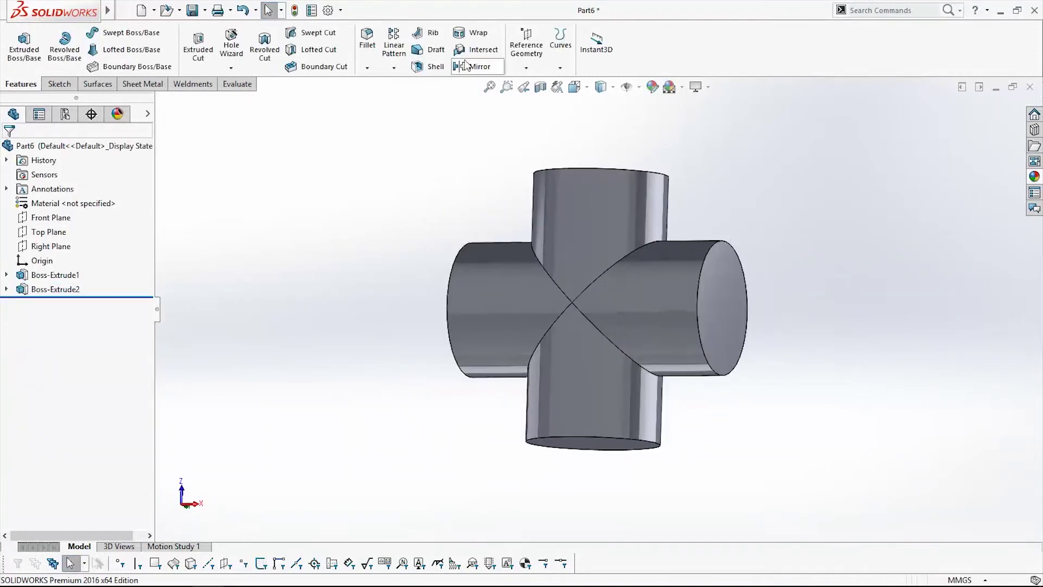
pyautogui.click(436, 66)
pyautogui.moveTo(760, 359); pyautogui.dragTo(516, 299, button='middle')
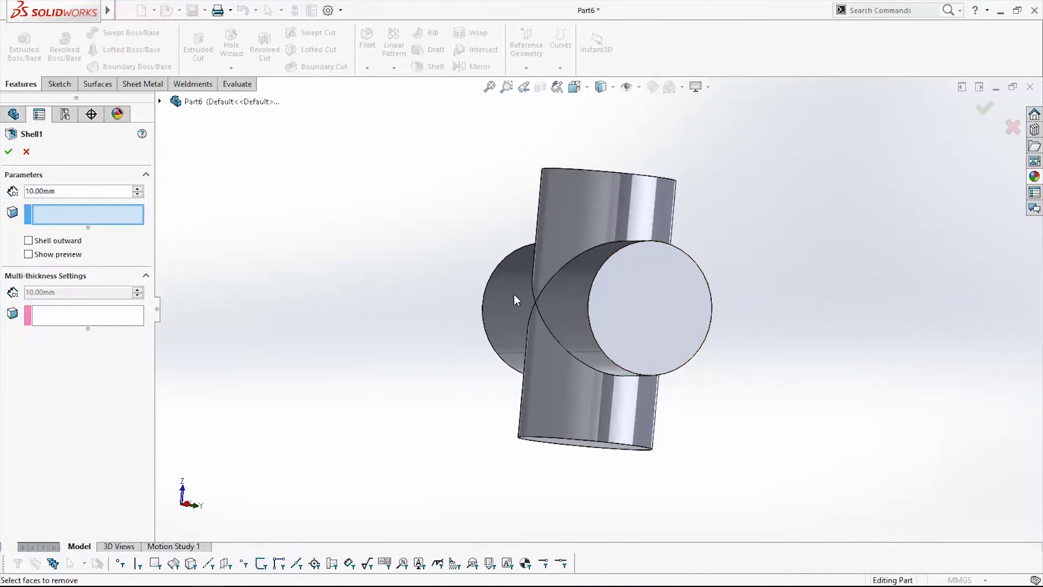
pyautogui.click(621, 301)
pyautogui.moveTo(620, 301); pyautogui.dragTo(632, 375, button='middle')
pyautogui.click(575, 231)
pyautogui.moveTo(575, 231); pyautogui.dragTo(592, 272, button='middle')
pyautogui.click(578, 255)
pyautogui.moveTo(571, 332); pyautogui.dragTo(689, 297, button='middle')
pyautogui.click(529, 323)
# - Set the shell thickness to 3 mm and confirm the Shell feature
pyautogui.write('30')
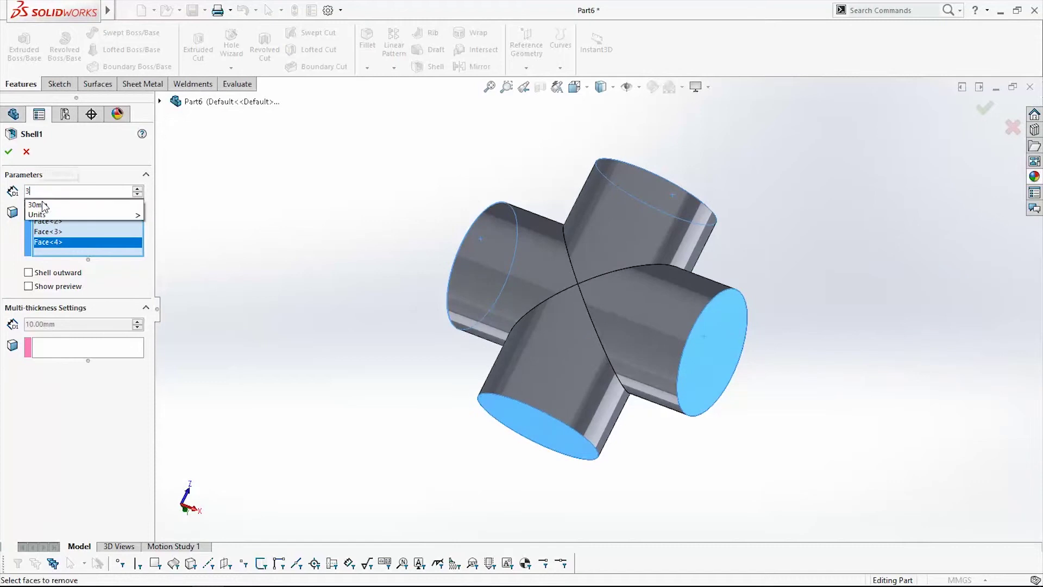
pyautogui.moveTo(534, 350); pyautogui.dragTo(547, 373, button='middle')
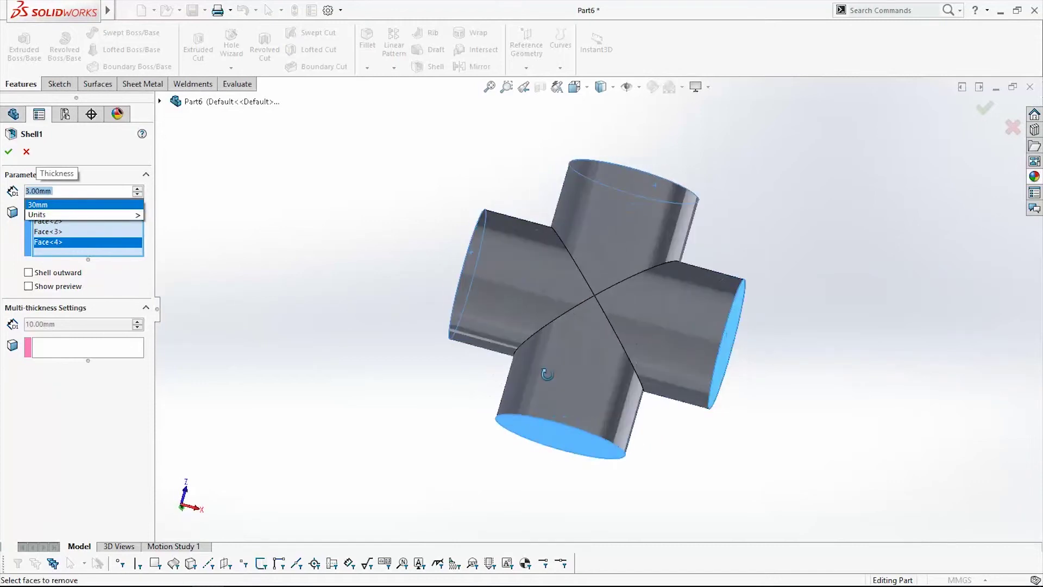
pyautogui.click(82, 191)
pyautogui.press('Return')
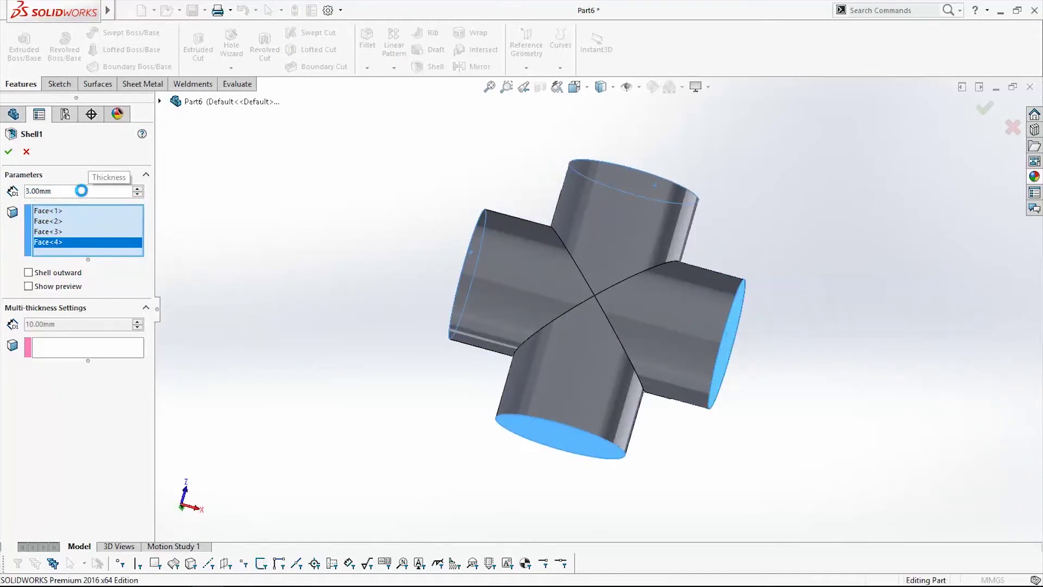
# - Examine the shelled cross and its open pipe ends from several angles
pyautogui.moveTo(736, 311); pyautogui.dragTo(729, 118, button='middle')
pyautogui.moveTo(900, 191); pyautogui.dragTo(732, 273, button='middle')
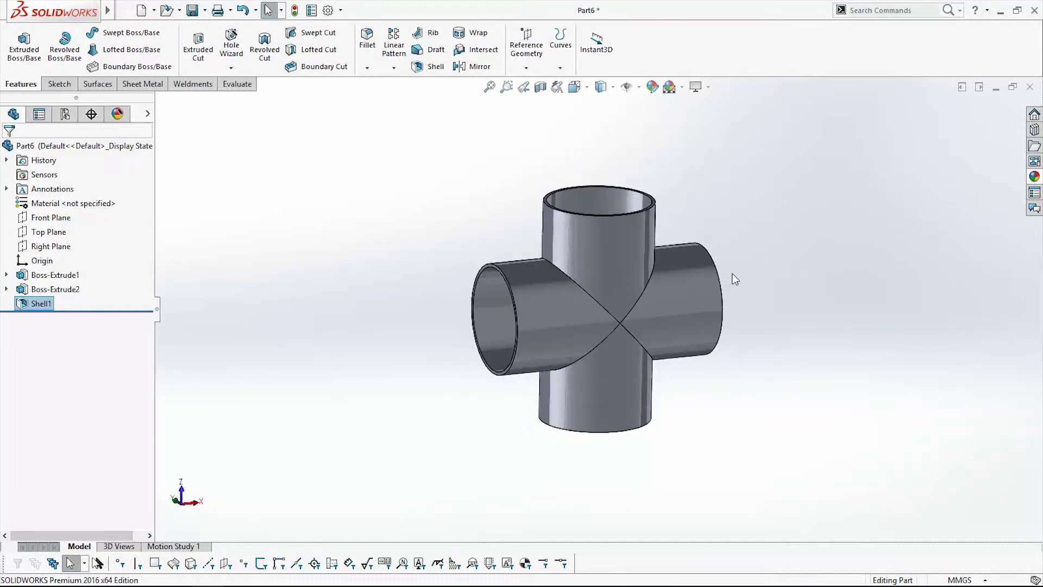
pyautogui.moveTo(742, 415); pyautogui.dragTo(625, 353, button='middle')
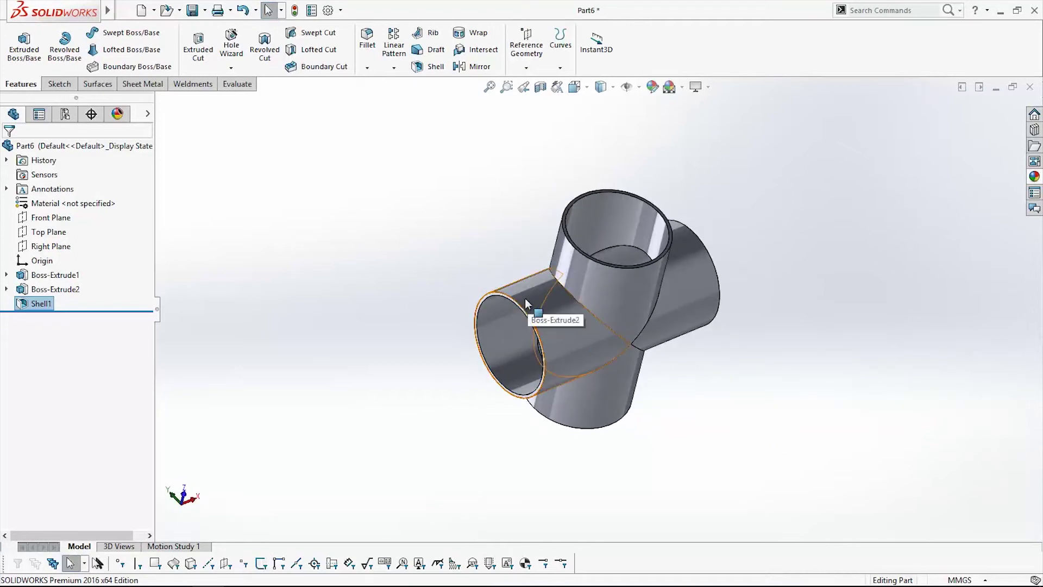
pyautogui.moveTo(786, 460); pyautogui.dragTo(796, 359, button='middle')
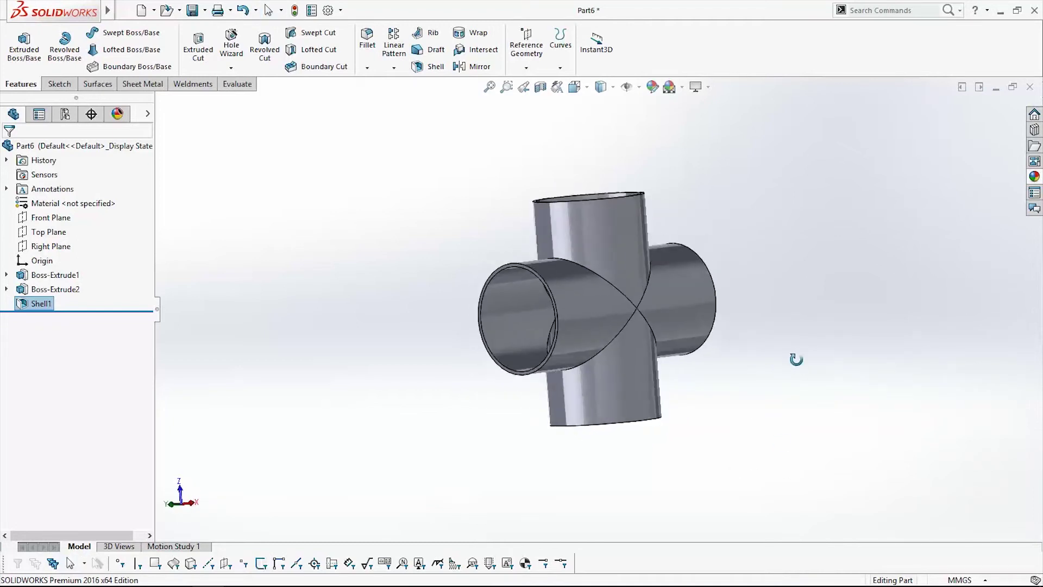
pyautogui.moveTo(685, 277); pyautogui.dragTo(672, 363, button='middle')
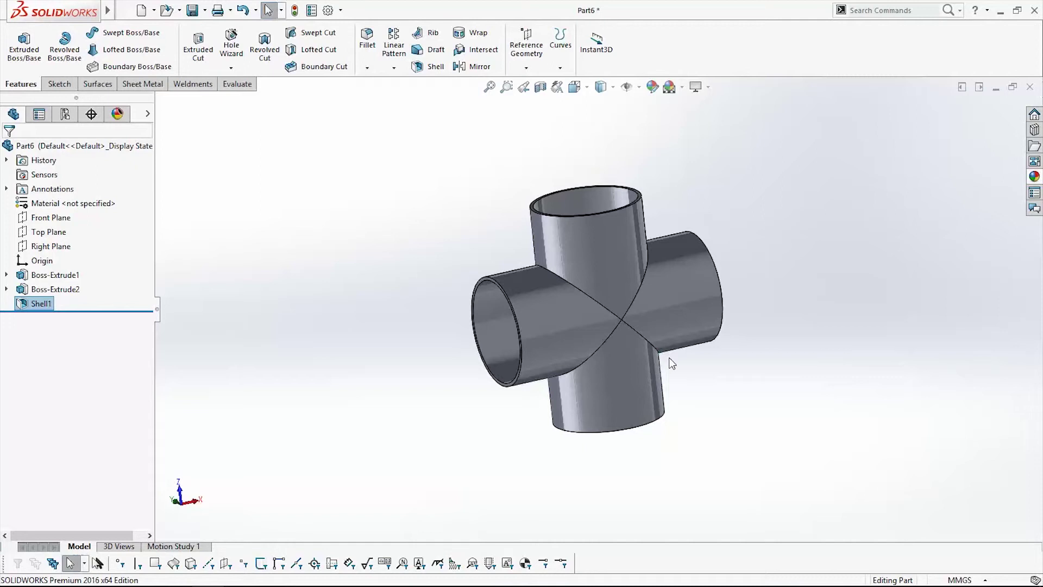
pyautogui.moveTo(768, 373); pyautogui.dragTo(534, 287, button='middle')
pyautogui.moveTo(679, 421); pyautogui.dragTo(661, 378, button='middle')
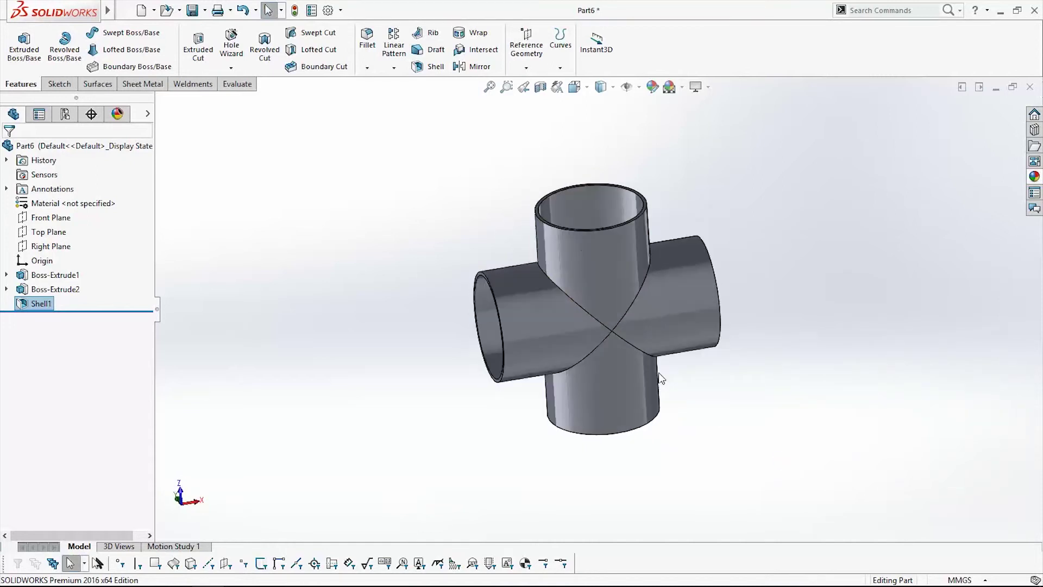
# - Create a reference plane tangent to the horizontal pipe's outer face and parallel to the Front Plane, on the pipe's upper side
pyautogui.click(525, 67)
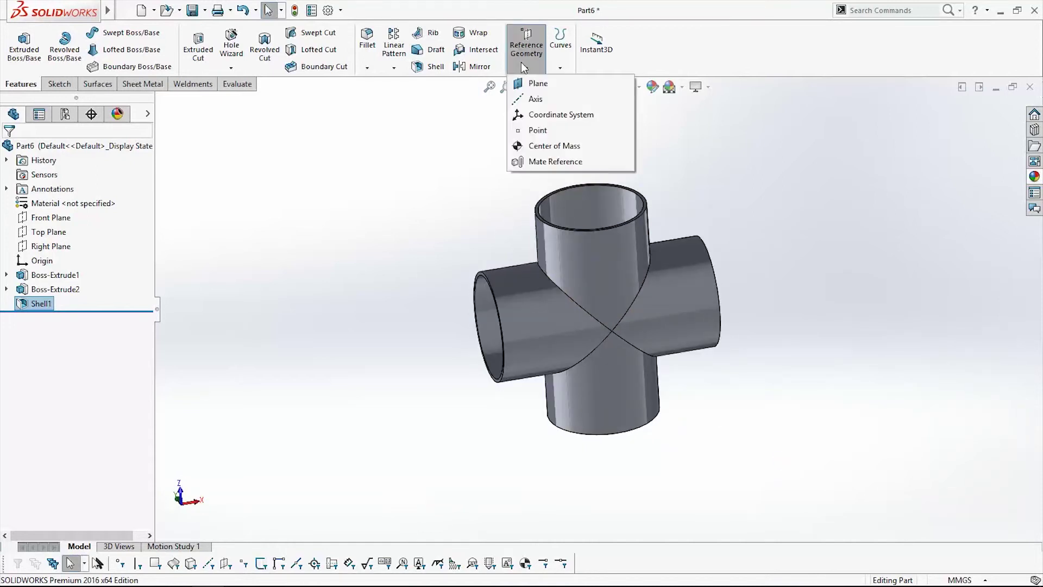
pyautogui.click(538, 84)
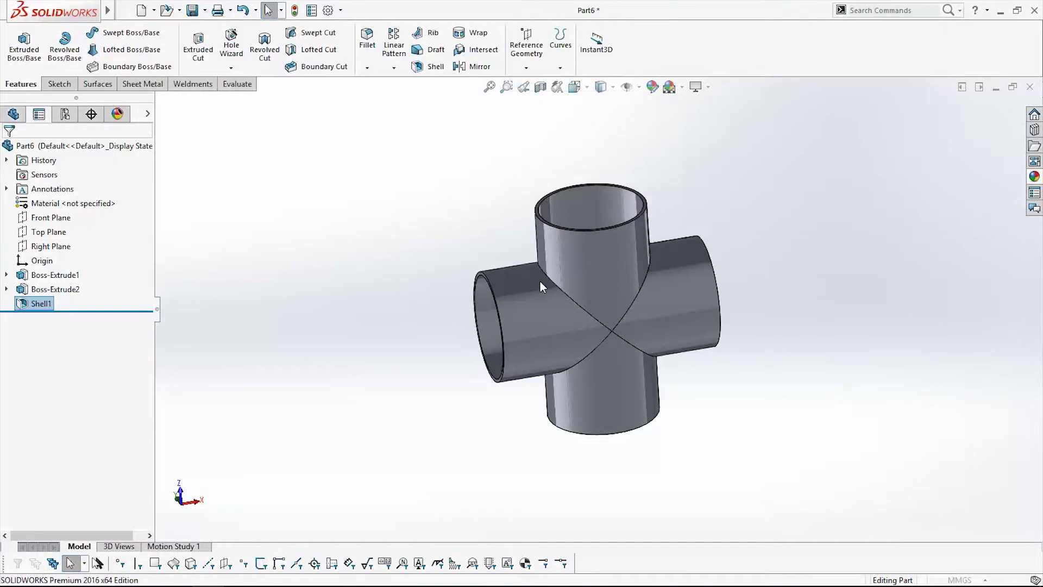
pyautogui.click(540, 304)
pyautogui.moveTo(545, 435); pyautogui.dragTo(355, 359, button='middle')
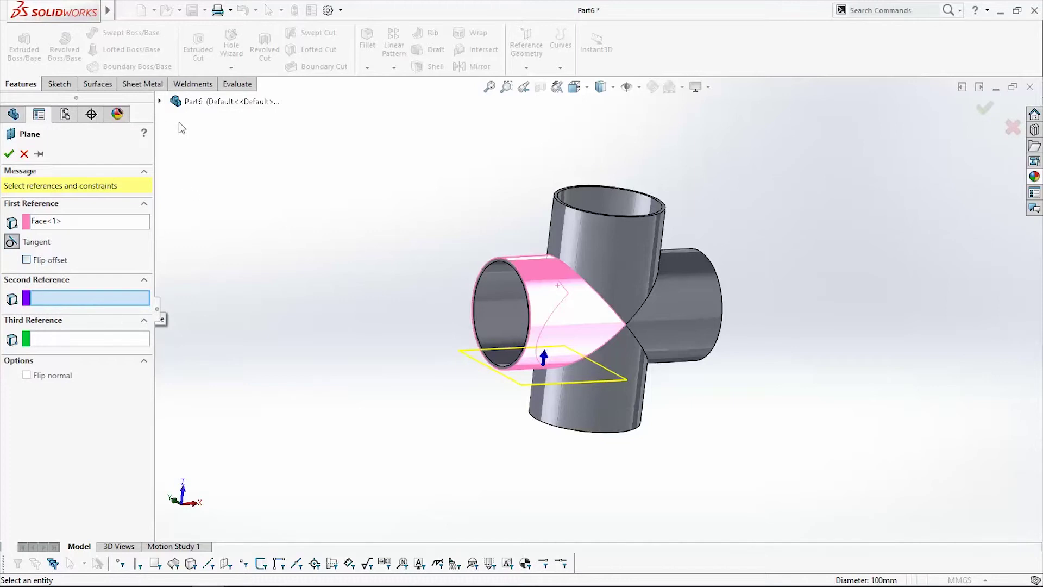
pyautogui.click(160, 102)
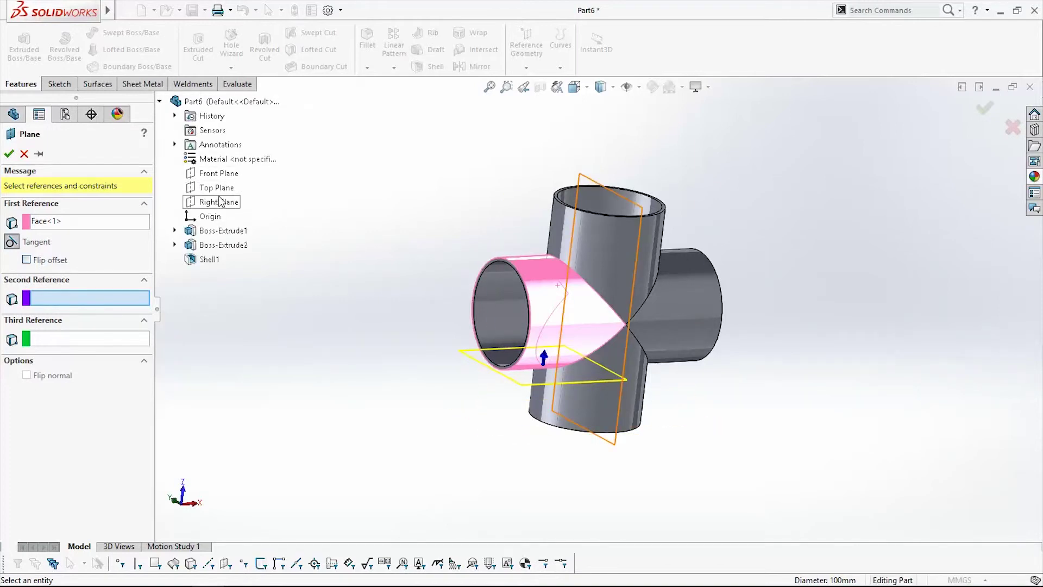
pyautogui.click(220, 174)
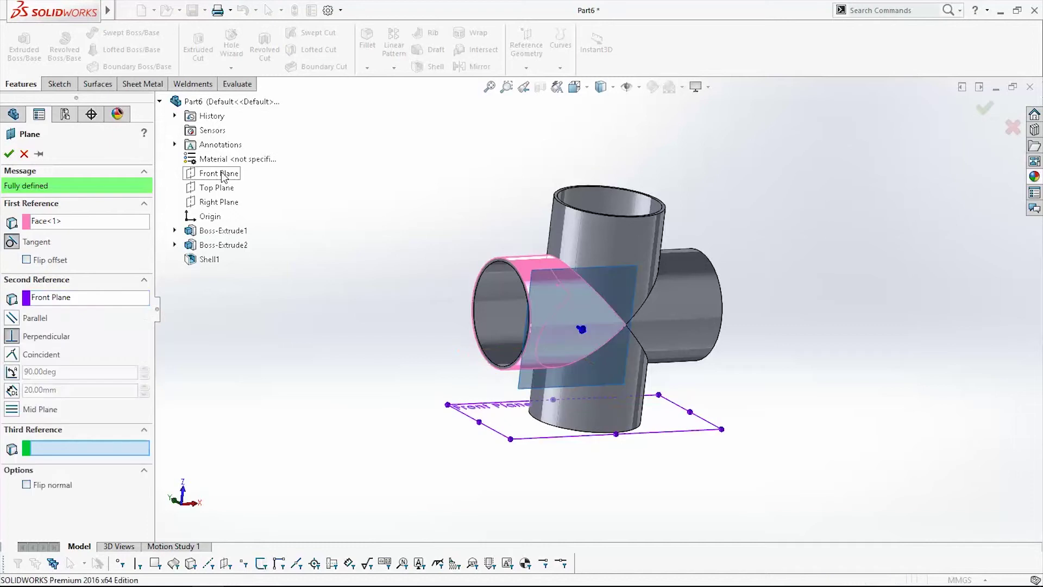
pyautogui.click(12, 319)
pyautogui.moveTo(679, 456); pyautogui.dragTo(689, 414, button='middle')
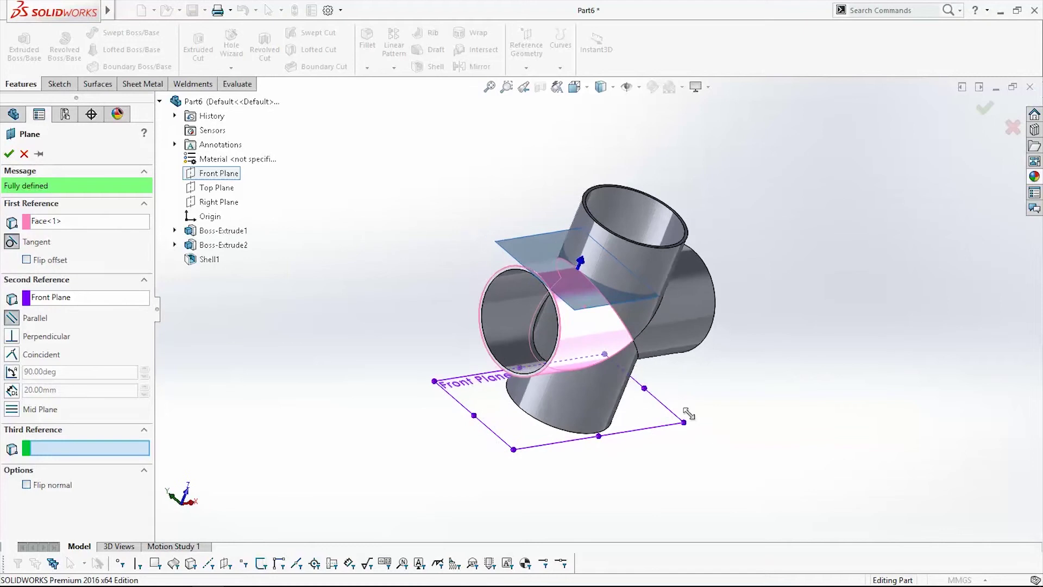
pyautogui.click(984, 108)
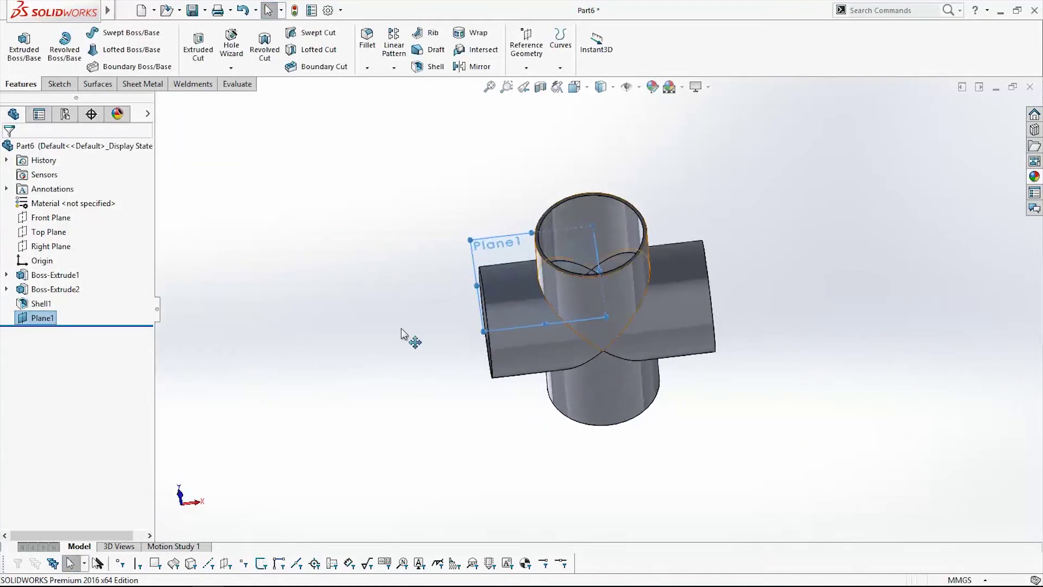
# - On the new tangent plane, sketch a circle about 14 mm in diameter near the horizontal pipe's end, level with the origin
pyautogui.rightClick(57, 320)
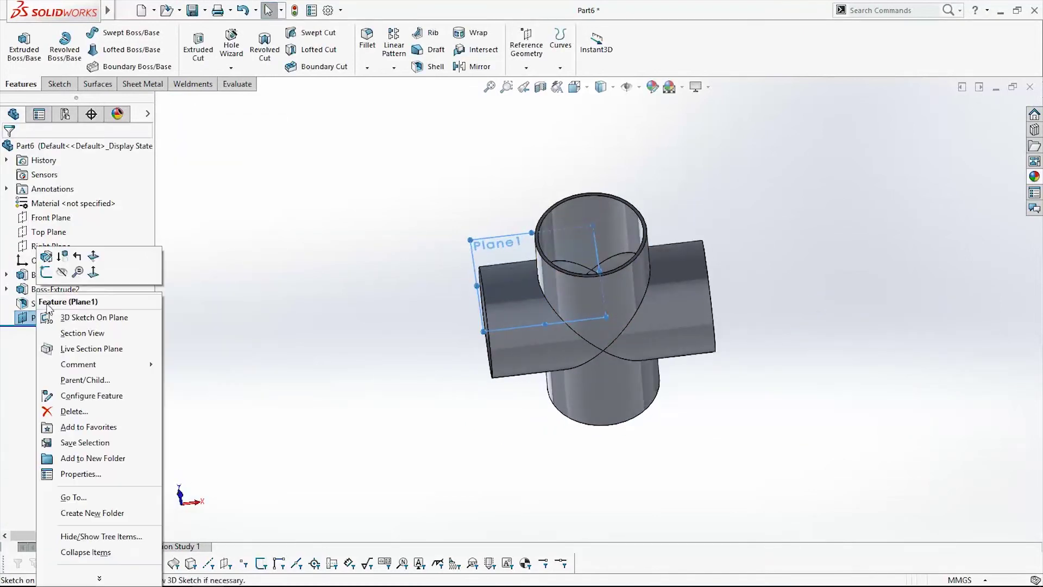
pyautogui.click(46, 273)
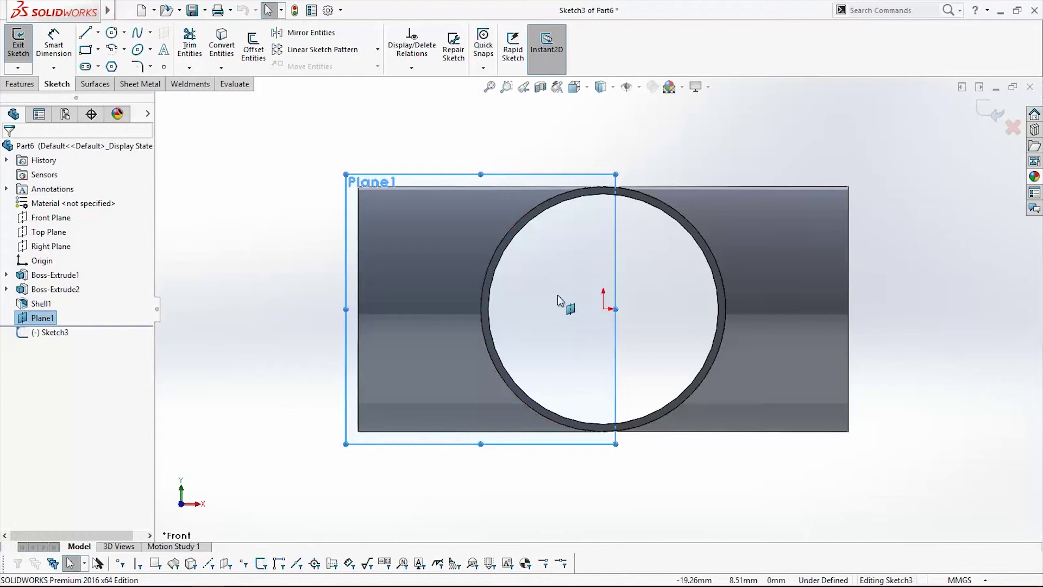
pyautogui.click(112, 33)
pyautogui.click(493, 309)
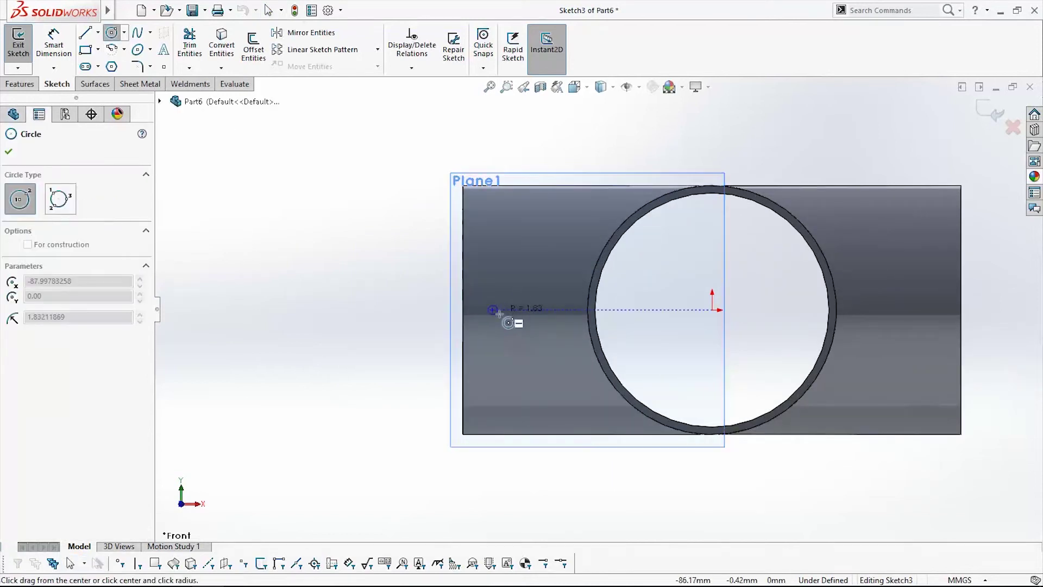
pyautogui.click(506, 319)
pyautogui.press('Escape')
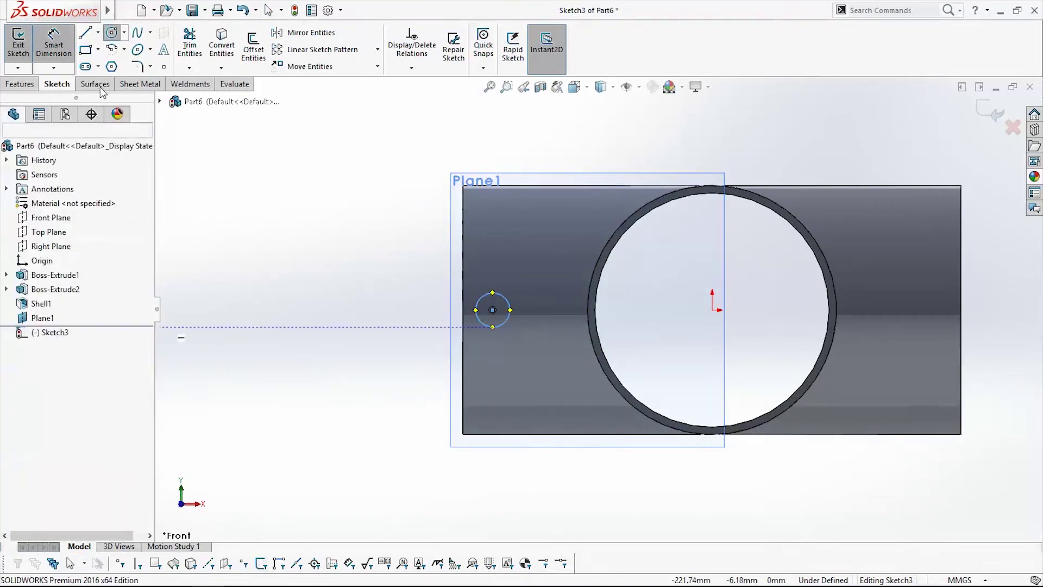
# - Dimension the small circle's diameter to 10 mm
pyautogui.click(501, 326)
pyautogui.click(530, 396)
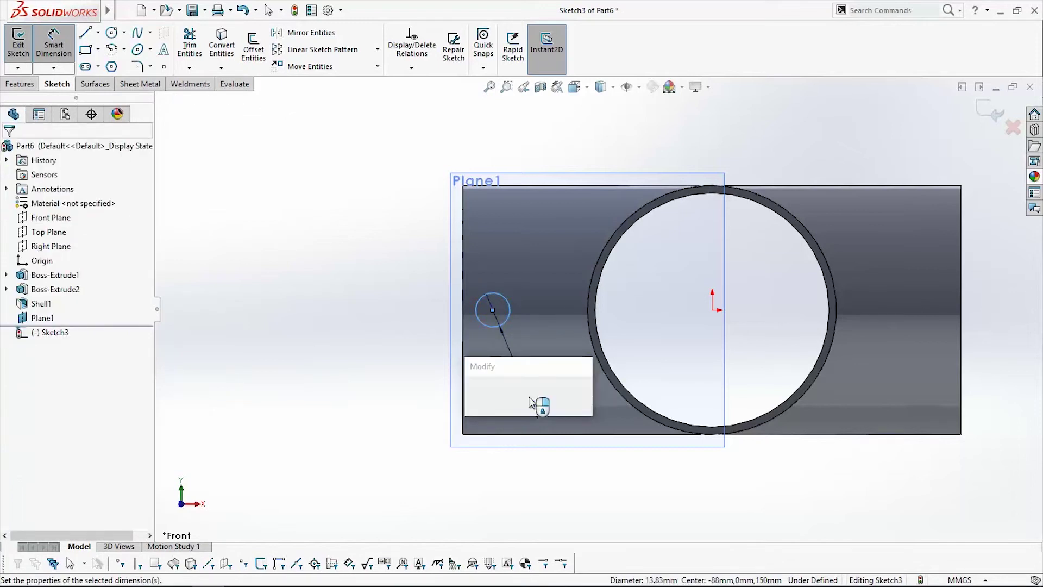
pyautogui.press('Return')
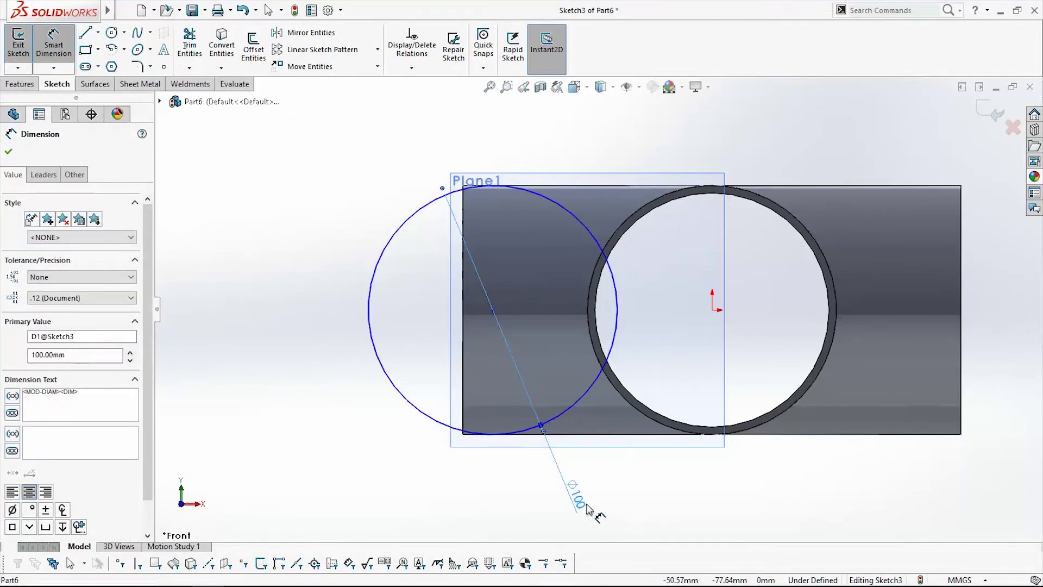
pyautogui.doubleClick(586, 503)
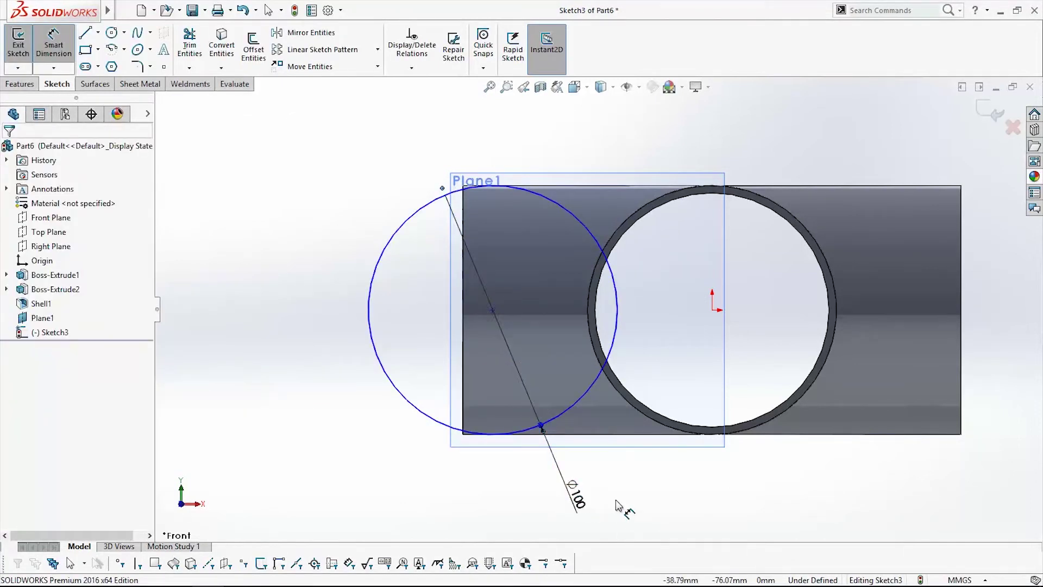
pyautogui.write('100')
pyautogui.press('Return')
pyautogui.press('Escape')
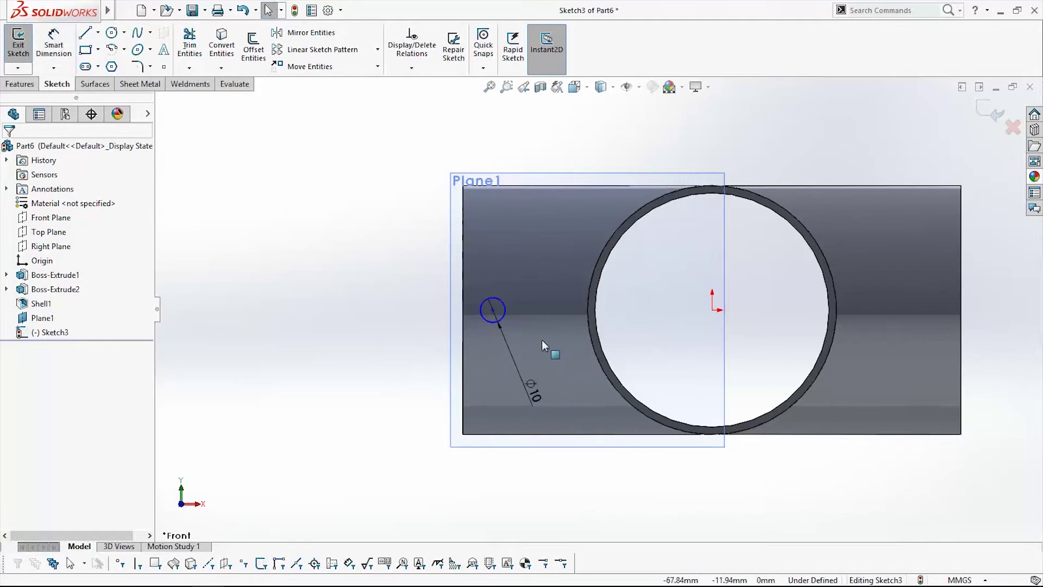
# - Add a Horizontal relation between the 10 mm circle's centre point and the origin
pyautogui.keyDown('ctrl'); pyautogui.click(712, 310); pyautogui.keyUp('ctrl')
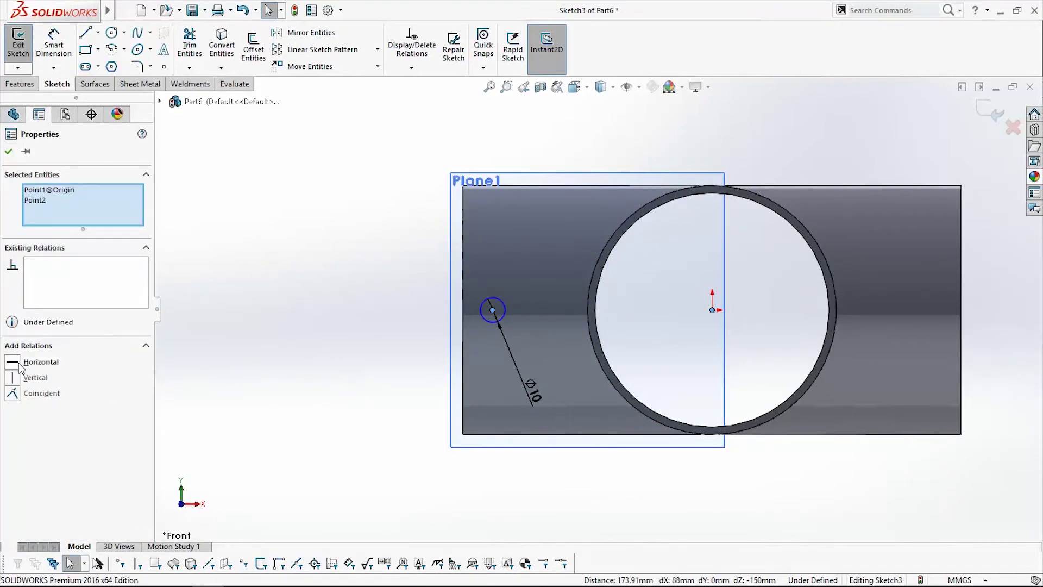
pyautogui.press('Escape')
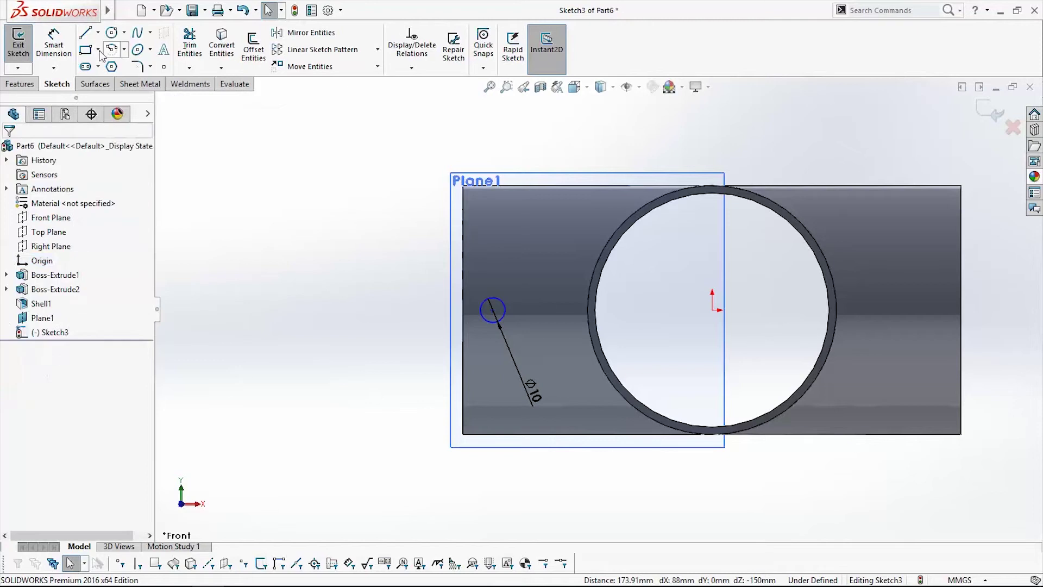
# - Dimension the circle's centre 20 mm from the horizontal pipe's nearest end edge and exit the sketch
pyautogui.click(53, 45)
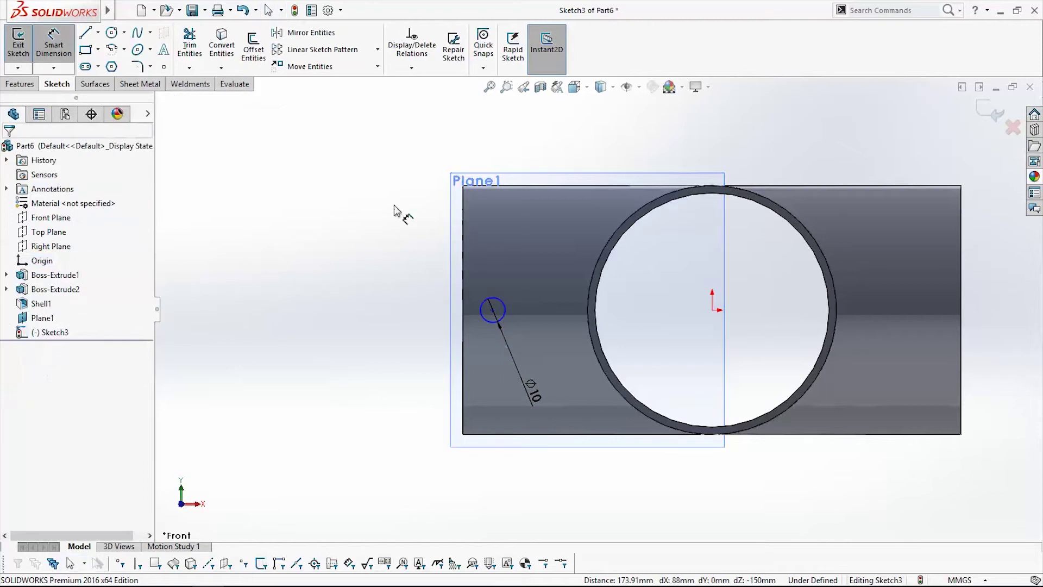
pyautogui.click(465, 314)
pyautogui.click(492, 309)
pyautogui.click(502, 148)
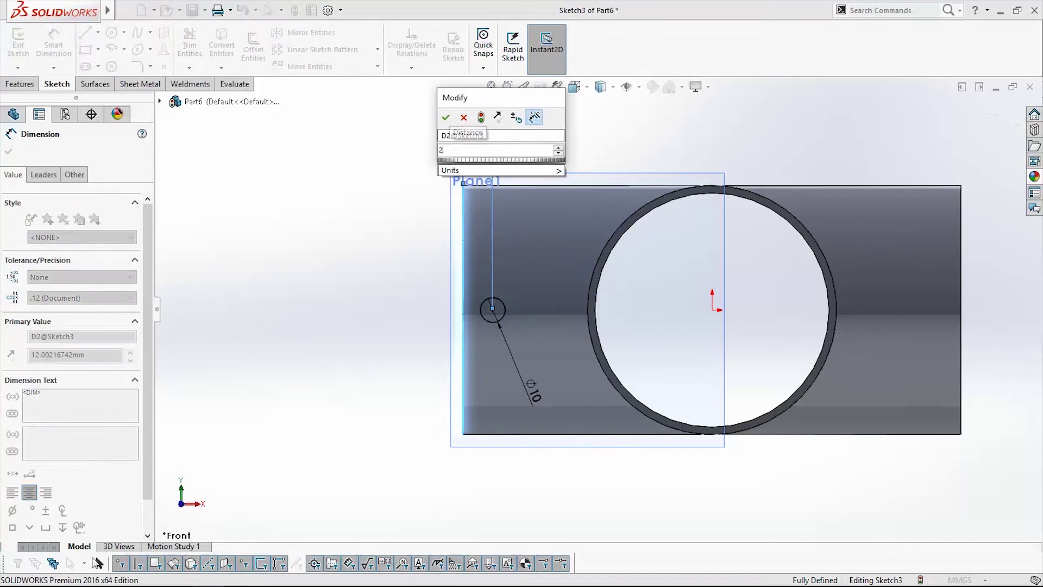
pyautogui.write('20')
pyautogui.press('Return')
pyautogui.moveTo(504, 126)
pyautogui.mouseDown(button='middle')
pyautogui.moveTo(465, 253)
pyautogui.moveTo(518, 322)
pyautogui.moveTo(522, 426)
pyautogui.mouseUp(button='middle')
pyautogui.press('space')
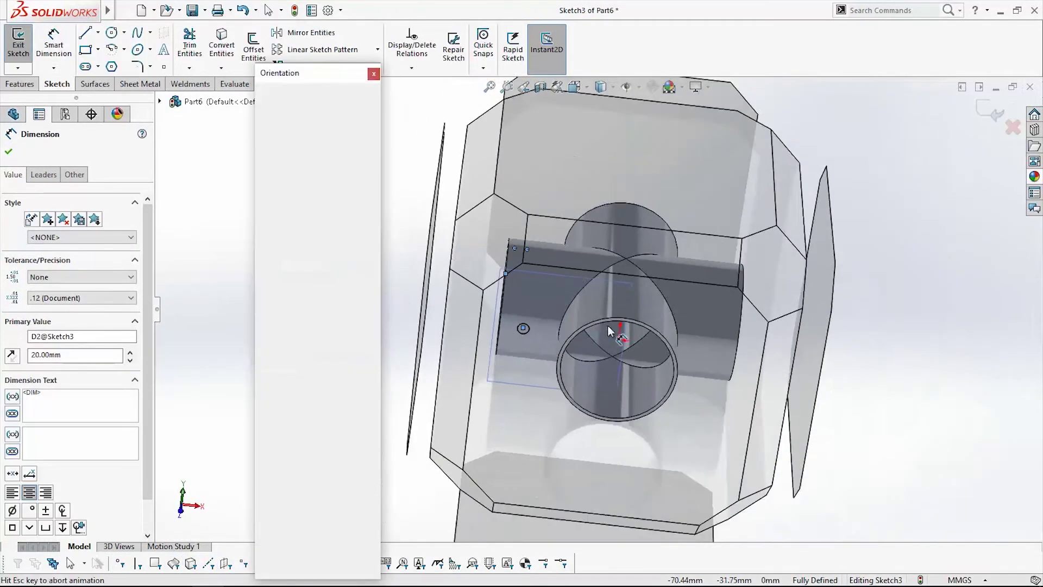
pyautogui.click(598, 326)
pyautogui.click(990, 113)
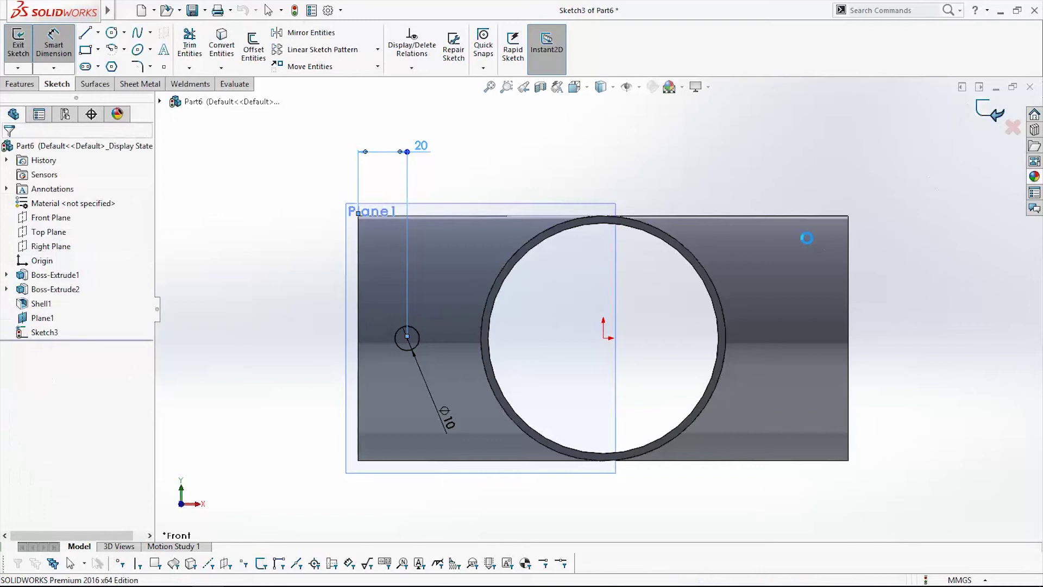
pyautogui.press('Escape')
# - Cut-extrude the 10 mm circle from the tangent plane Through All, making a hole through both walls of the horizontal pipe
pyautogui.scroll(-3, 769, 263)
pyautogui.scroll(6, 612, 326)
pyautogui.moveTo(612, 405); pyautogui.dragTo(575, 321, button='middle')
pyautogui.click(85, 332)
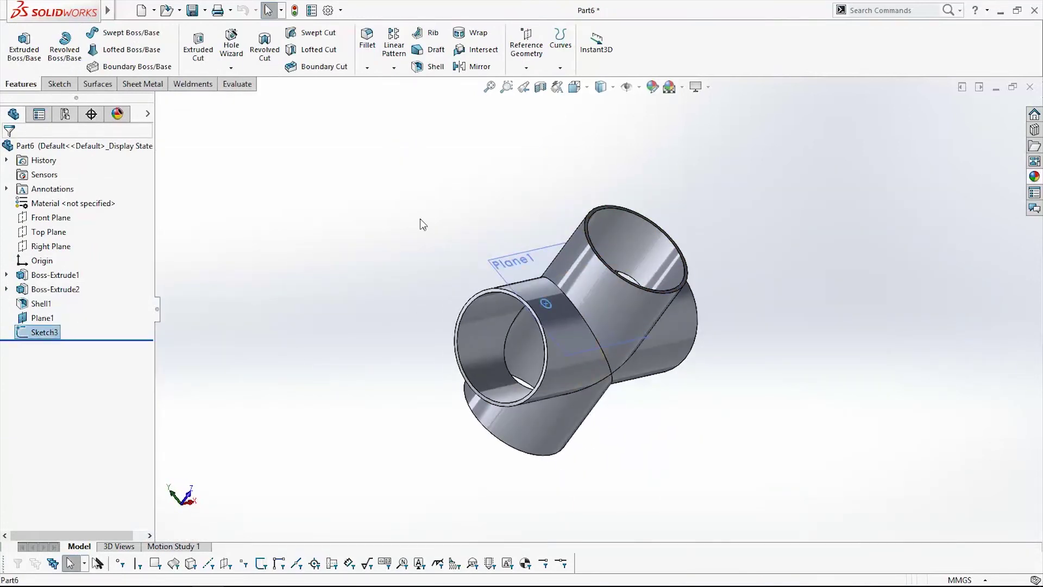
pyautogui.click(199, 46)
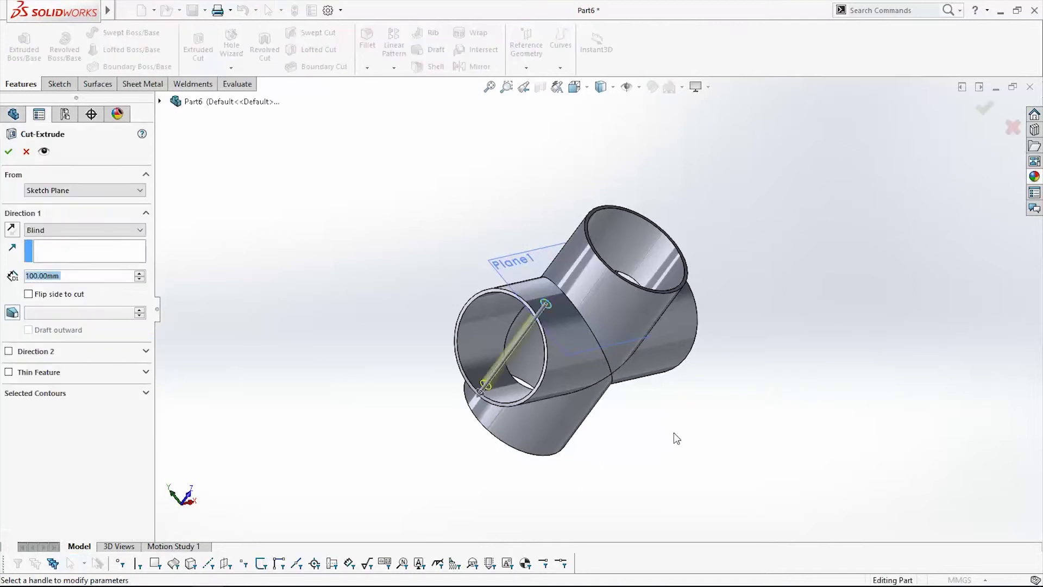
pyautogui.moveTo(734, 421); pyautogui.dragTo(513, 328, button='middle')
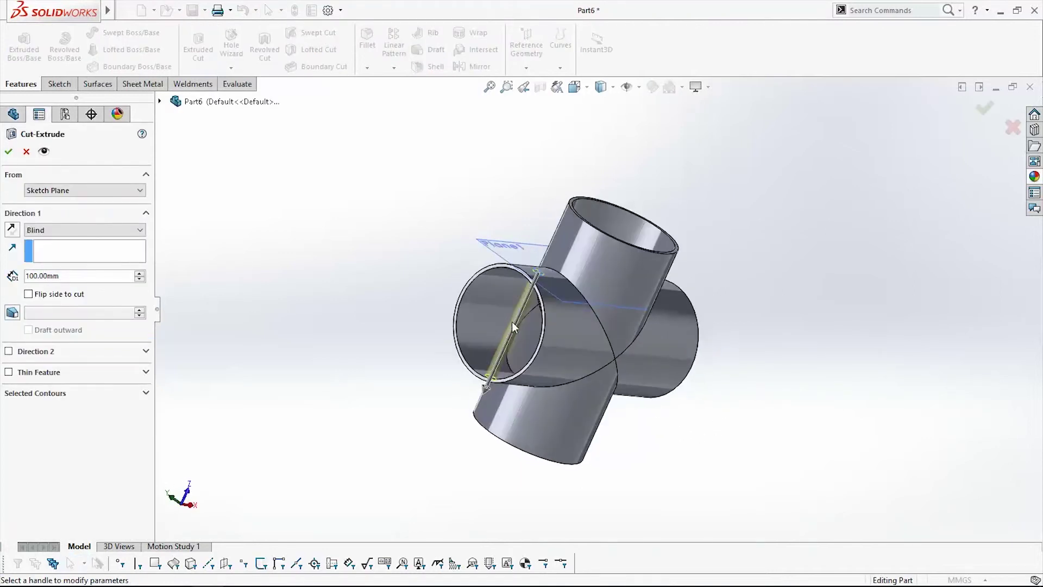
pyautogui.click(70, 228)
pyautogui.click(73, 246)
pyautogui.moveTo(593, 391); pyautogui.dragTo(574, 434, button='middle')
pyautogui.click(8, 151)
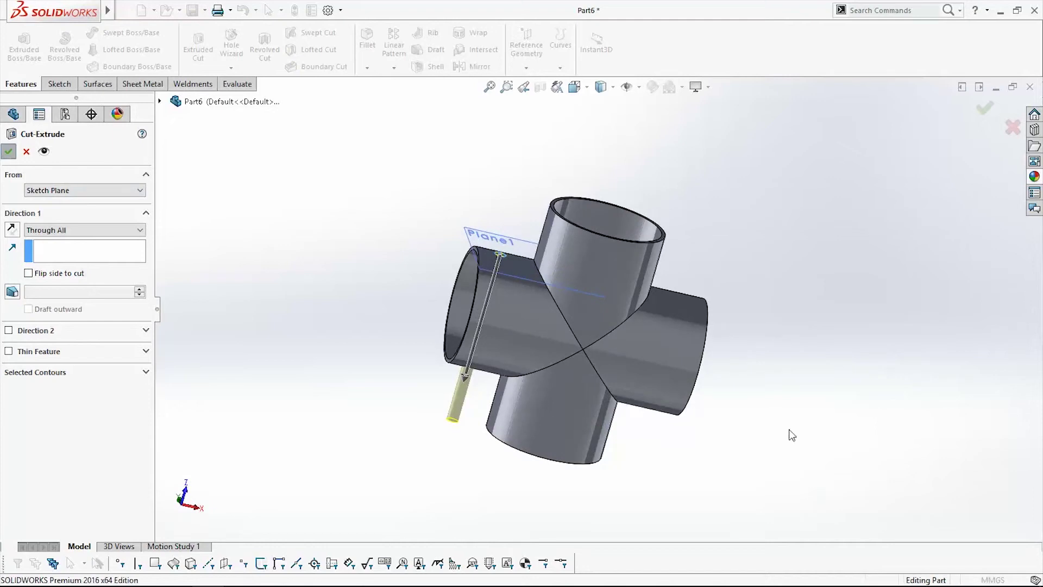
# - Set up a linear pattern of the 10 mm hole cut along the horizontal pipe's cylindrical face with 170 mm spacing and 2 instances
pyautogui.moveTo(777, 435); pyautogui.dragTo(750, 435, button='middle')
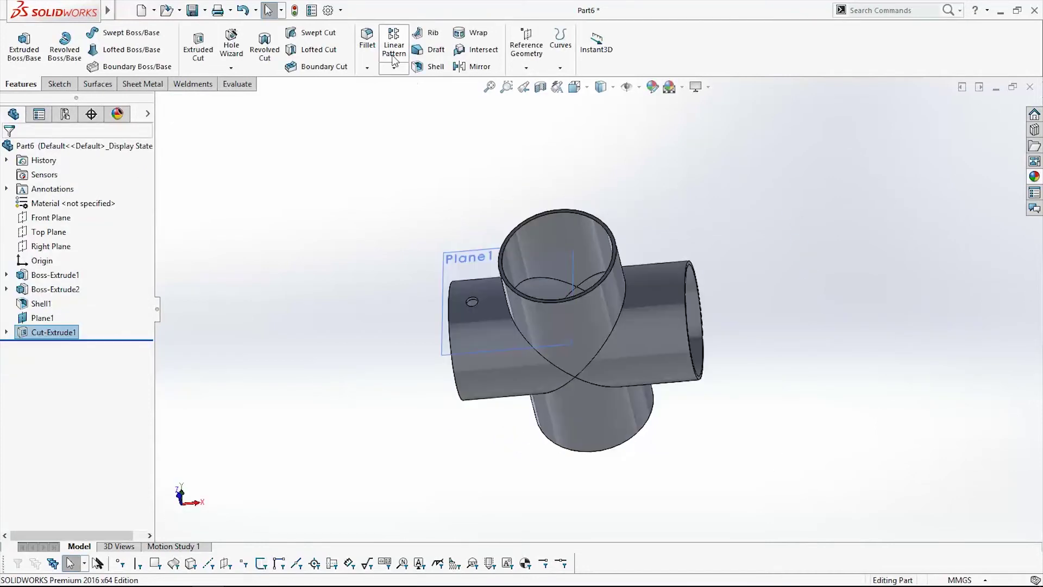
pyautogui.click(394, 52)
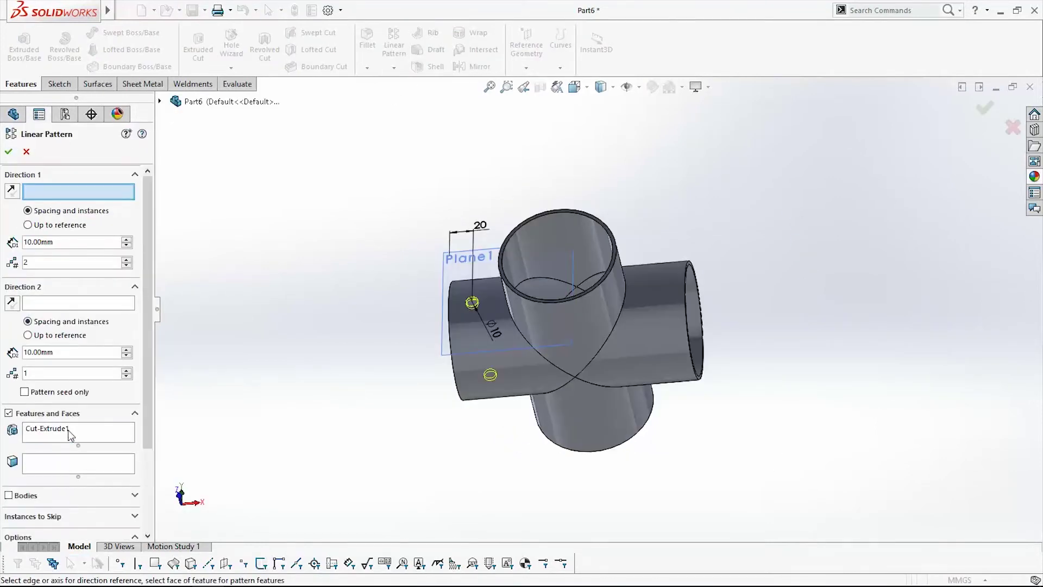
pyautogui.click(54, 428)
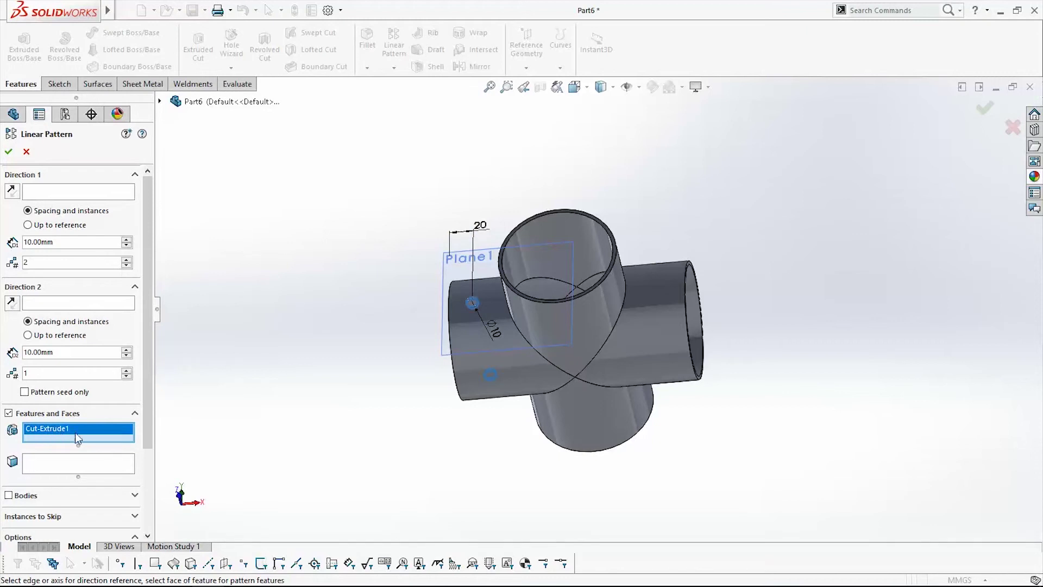
pyautogui.moveTo(576, 432); pyautogui.dragTo(585, 428, button='middle')
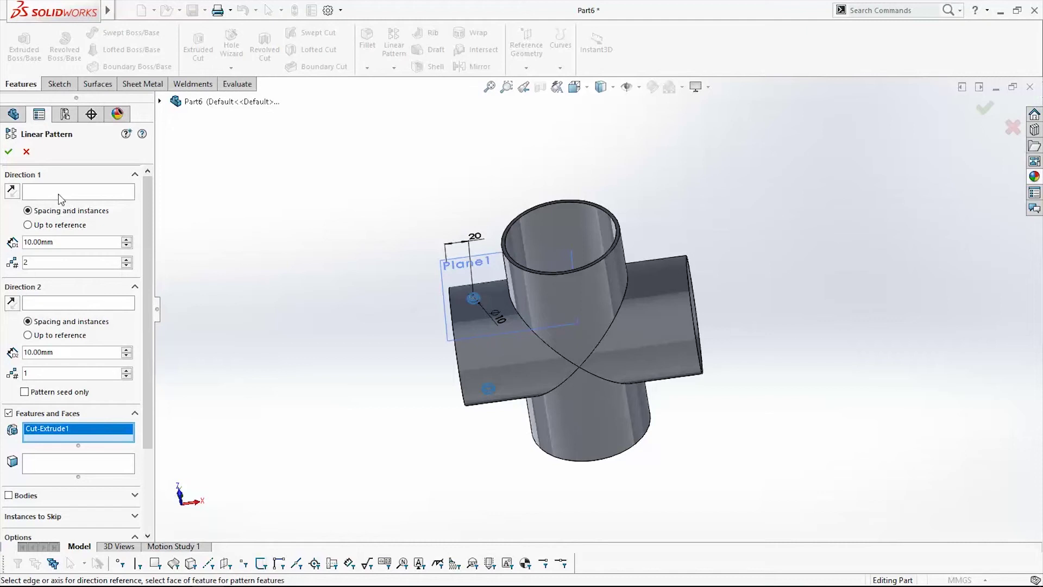
pyautogui.click(33, 243)
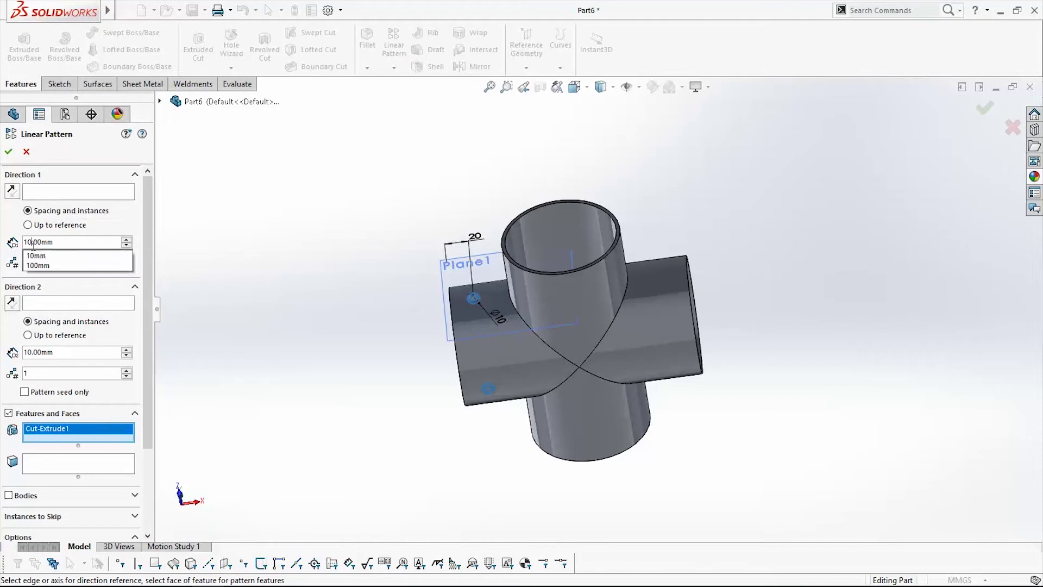
pyautogui.click(77, 243)
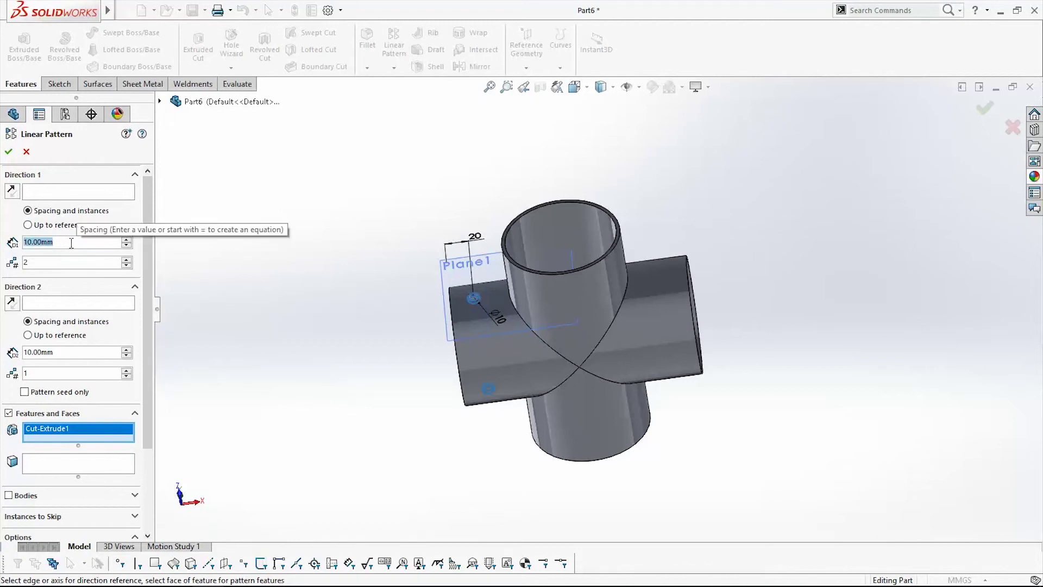
pyautogui.write('170')
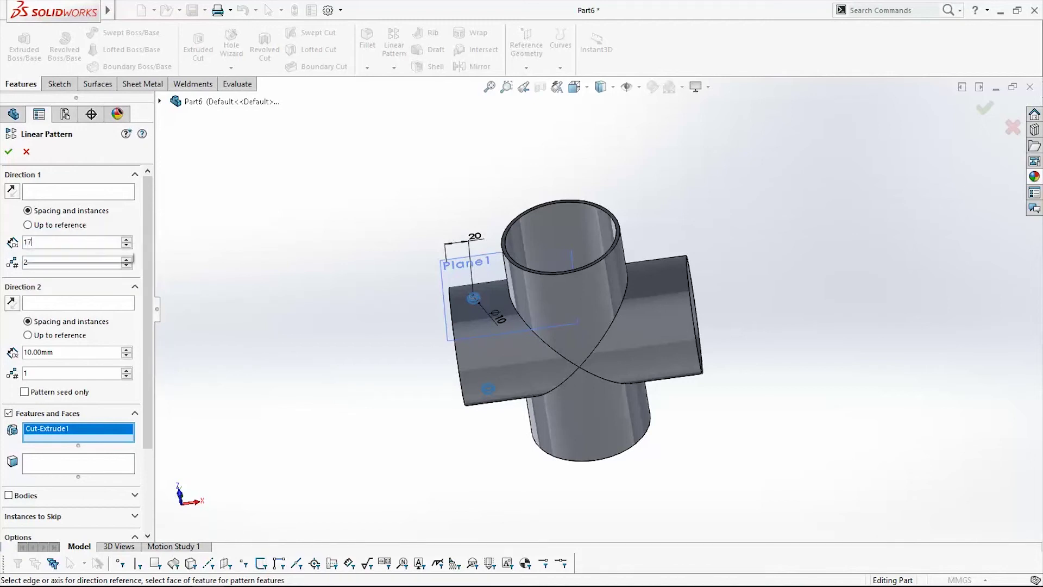
pyautogui.click(68, 193)
pyautogui.moveTo(682, 432); pyautogui.dragTo(723, 402, button='middle')
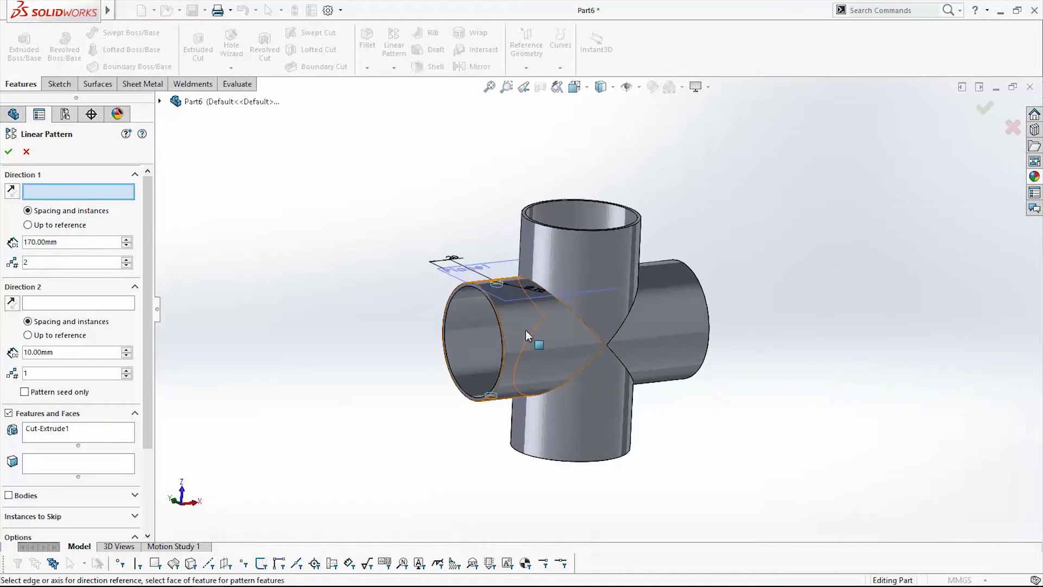
pyautogui.click(525, 334)
# - Check the previewed holes near the horizontal pipe's opposite end and accept the linear pattern
pyautogui.moveTo(760, 438); pyautogui.dragTo(761, 376, button='middle')
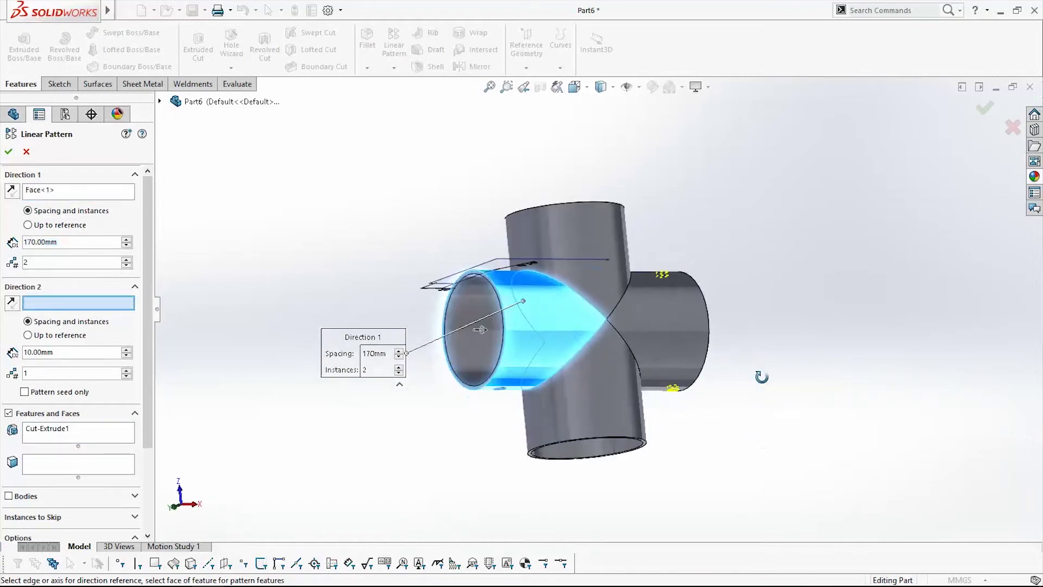
pyautogui.scroll(-6, 399, 350)
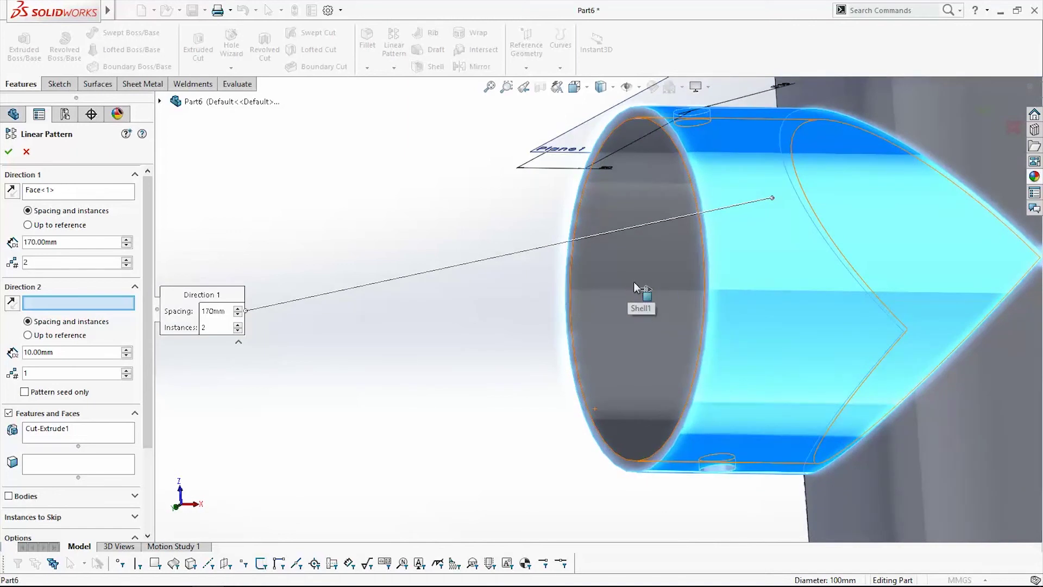
pyautogui.scroll(5, 633, 281)
pyautogui.moveTo(772, 380); pyautogui.dragTo(735, 471, button='middle')
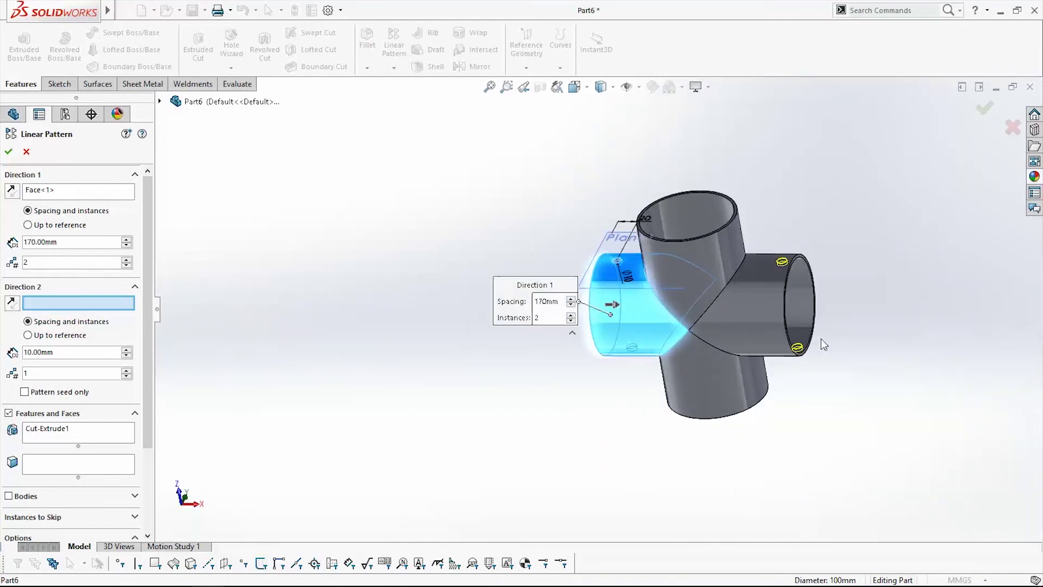
pyautogui.scroll(-5, 755, 263)
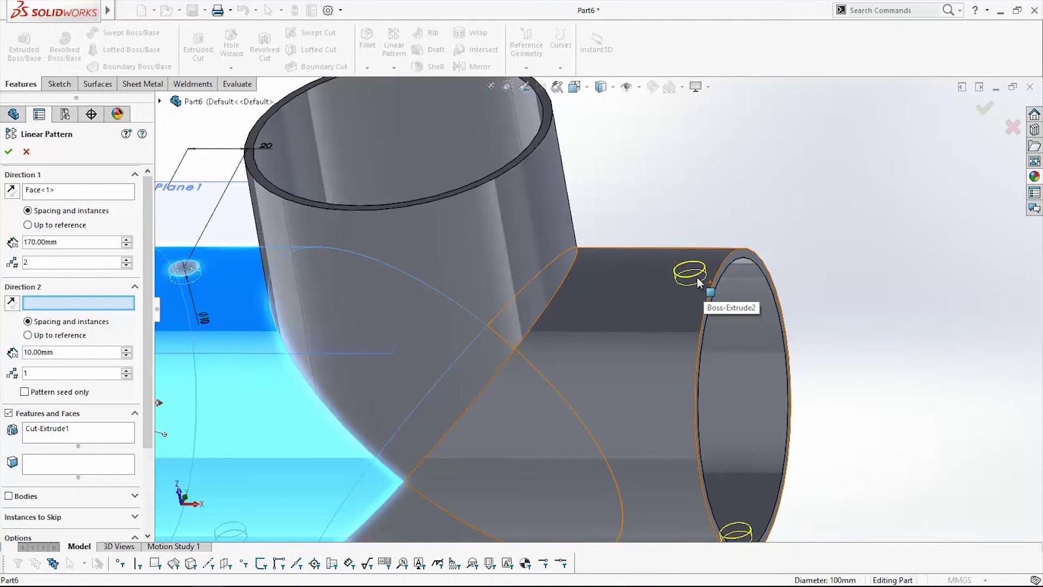
pyautogui.scroll(3, 686, 388)
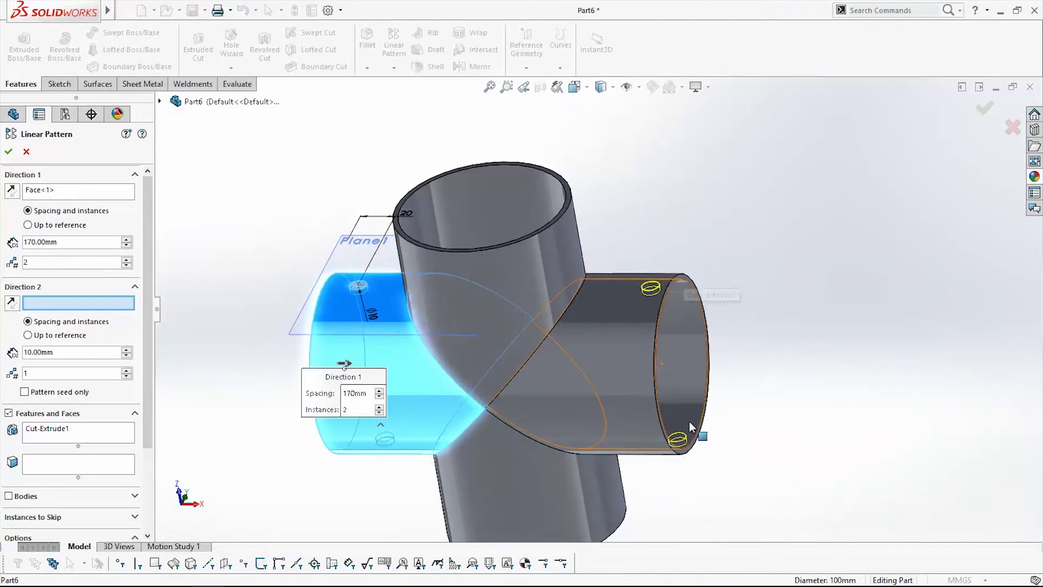
pyautogui.moveTo(640, 295); pyautogui.dragTo(561, 371, button='middle')
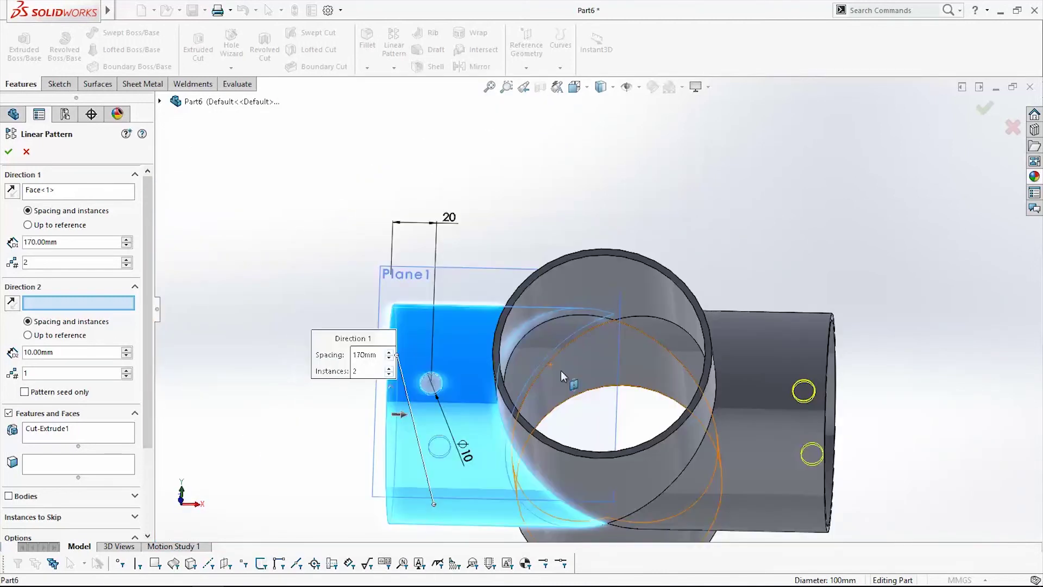
pyautogui.scroll(-2, 560, 371)
pyautogui.scroll(6, 562, 371)
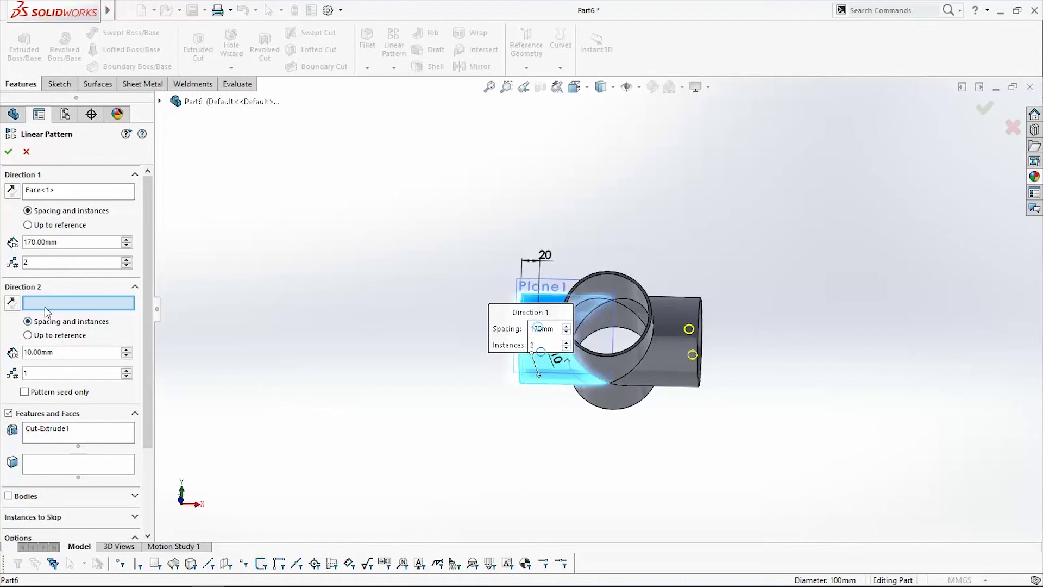
pyautogui.moveTo(644, 383); pyautogui.dragTo(537, 401, button='middle')
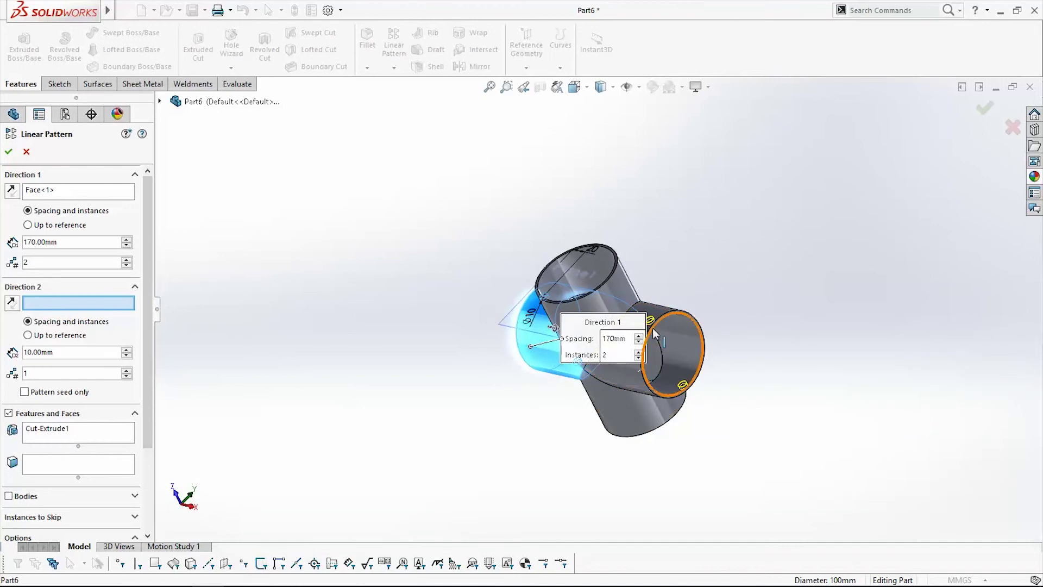
pyautogui.moveTo(538, 321); pyautogui.dragTo(630, 317, button='middle')
pyautogui.click(984, 111)
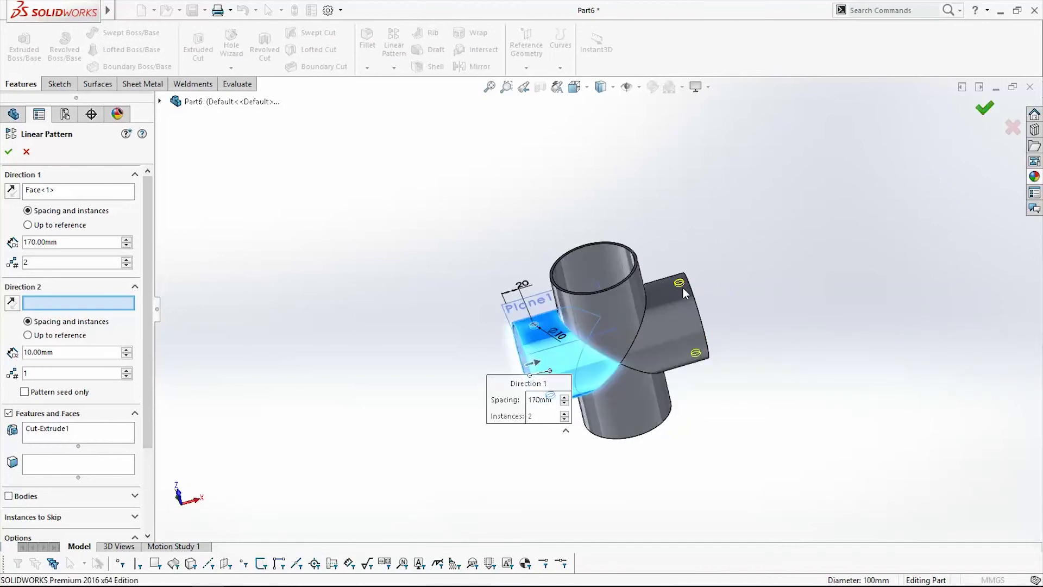
# - Start a circular pattern with both the linear pattern and the original hole cut as the features to repeat
pyautogui.moveTo(706, 368); pyautogui.dragTo(789, 338, button='middle')
pyautogui.click(394, 67)
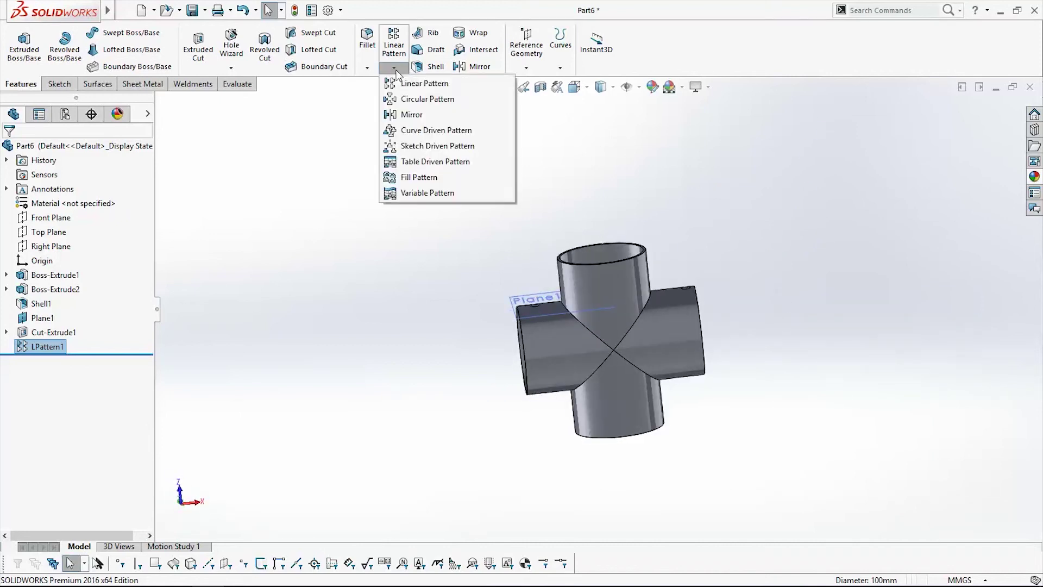
pyautogui.click(444, 100)
pyautogui.moveTo(728, 369); pyautogui.dragTo(793, 372, button='middle')
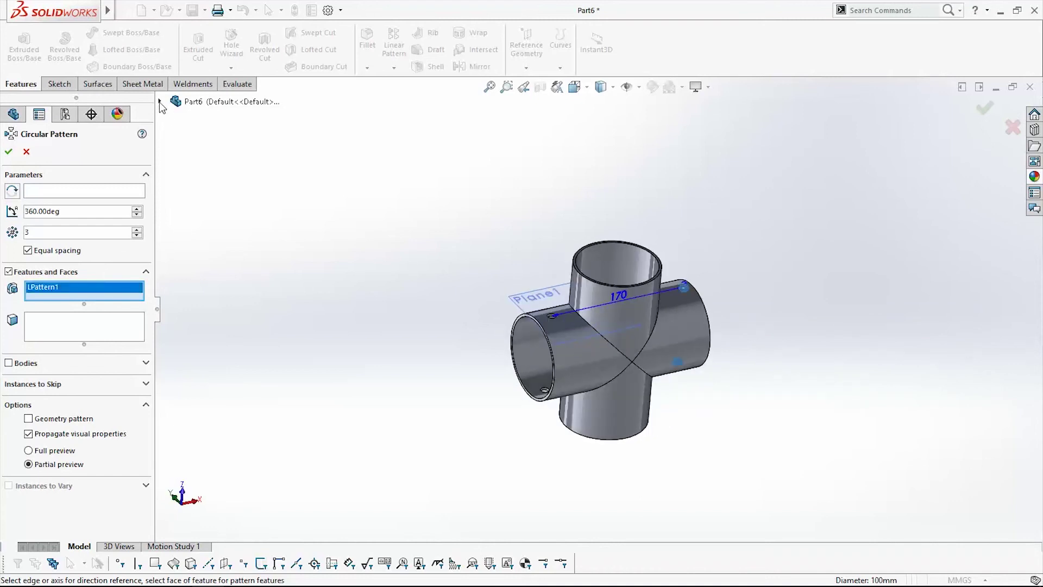
pyautogui.click(160, 101)
pyautogui.click(227, 289)
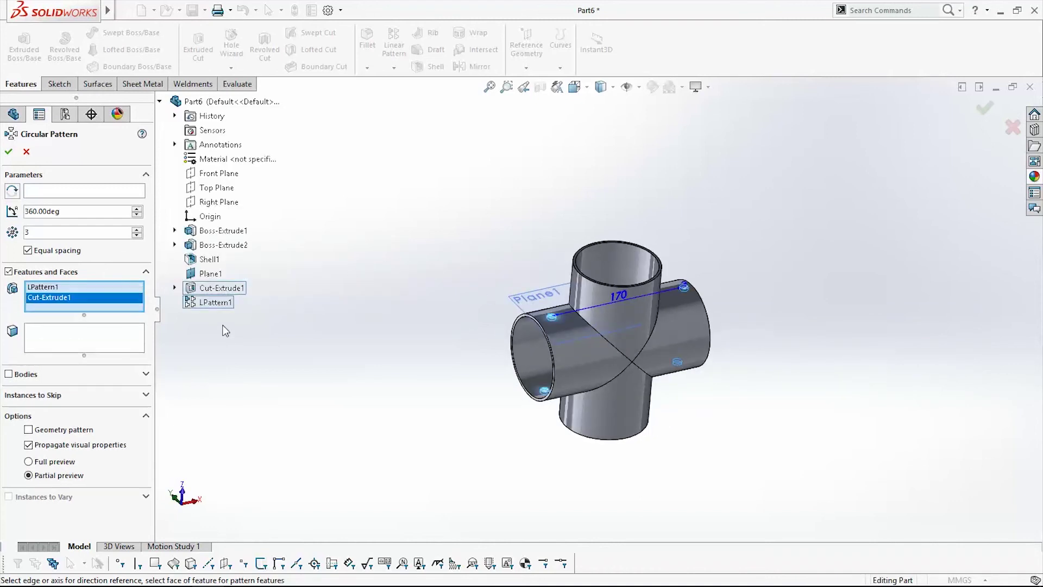
# - Use the horizontal pipe's outer cylindrical face as the circular pattern's axis
pyautogui.moveTo(885, 447); pyautogui.dragTo(525, 328, button='middle')
pyautogui.moveTo(624, 380)
pyautogui.mouseDown(button='middle')
pyautogui.moveTo(660, 401)
pyautogui.moveTo(619, 397)
pyautogui.mouseUp(button='middle')
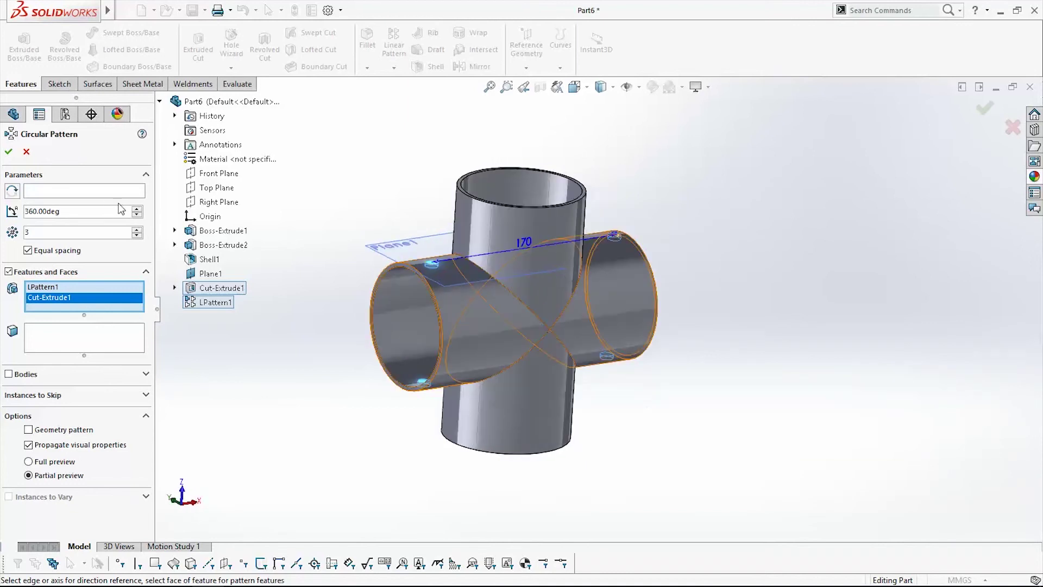
pyautogui.click(90, 191)
pyautogui.click(485, 344)
pyautogui.moveTo(486, 344); pyautogui.dragTo(513, 371, button='middle')
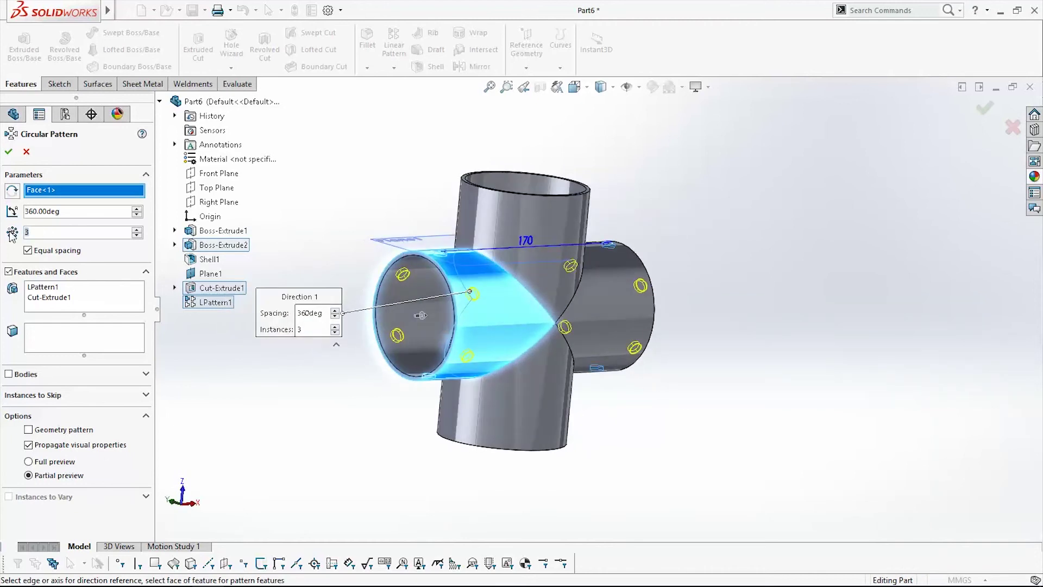
# - Set the circular pattern to 5 equally spaced instances over 360 degrees, check the preview around both pipe ends, and accept it
pyautogui.press('Return')
pyautogui.moveTo(519, 429); pyautogui.dragTo(489, 380, button='middle')
pyautogui.write('5')
pyautogui.press('Return')
pyautogui.moveTo(726, 369); pyautogui.dragTo(429, 303, button='middle')
pyautogui.moveTo(720, 558); pyautogui.dragTo(706, 529, button='middle')
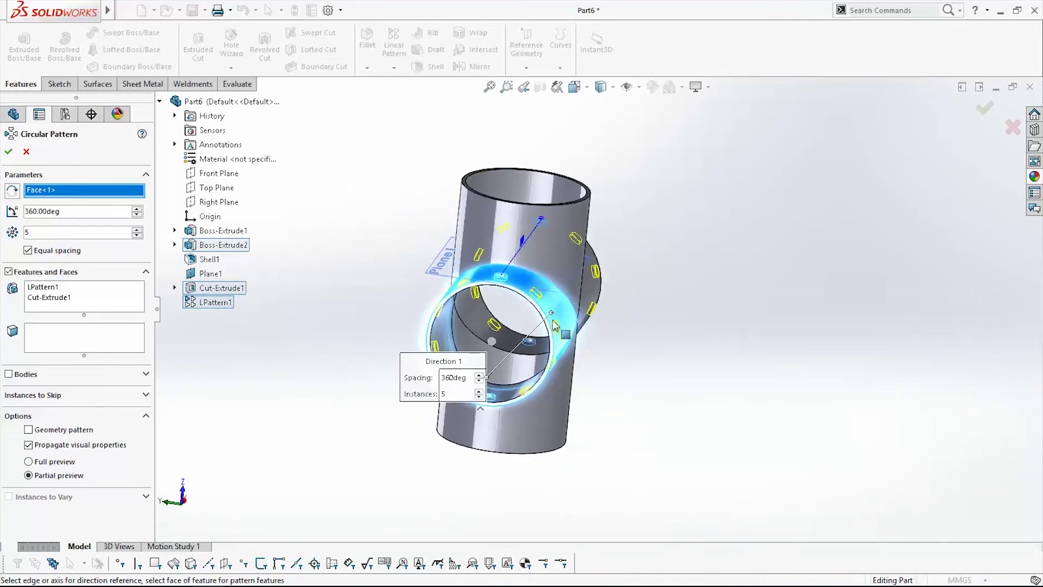
pyautogui.moveTo(550, 428); pyautogui.dragTo(586, 509, button='middle')
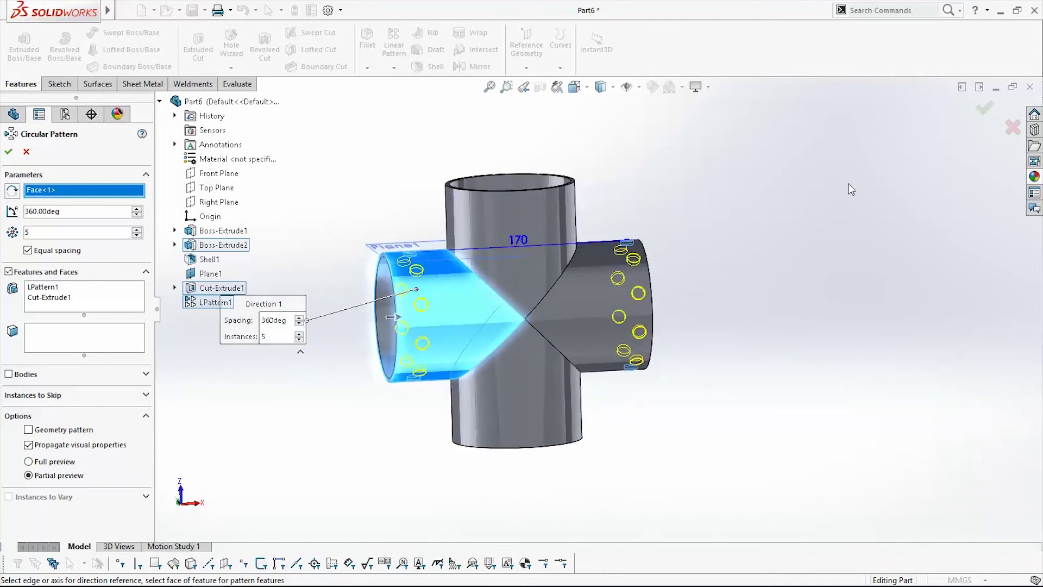
pyautogui.moveTo(392, 317); pyautogui.dragTo(500, 328, button='middle')
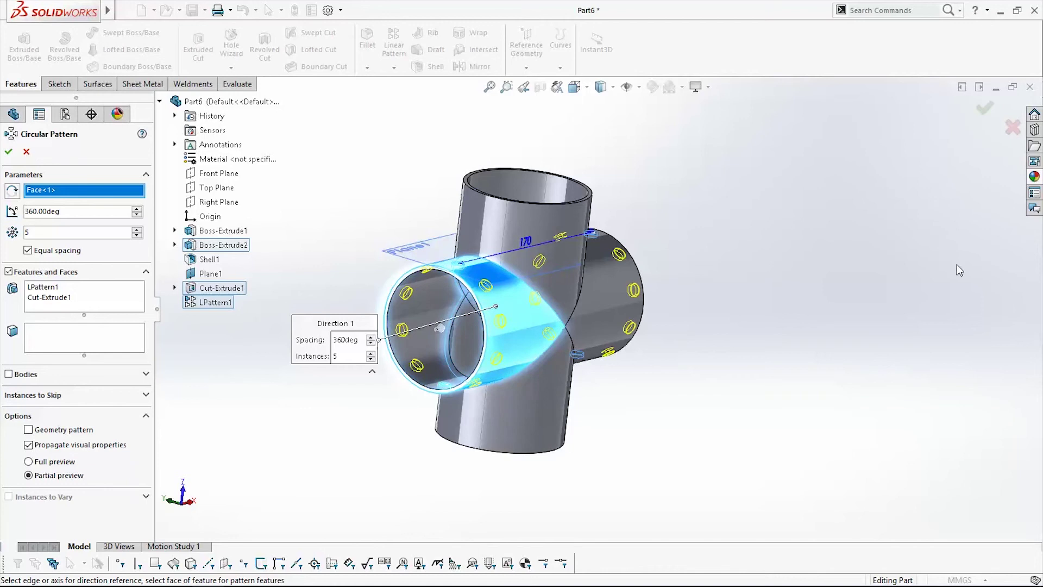
pyautogui.click(986, 107)
# - Hide the tangent reference plane Plane1 from the model view
pyautogui.click(756, 377)
pyautogui.moveTo(777, 439); pyautogui.dragTo(806, 472, button='middle')
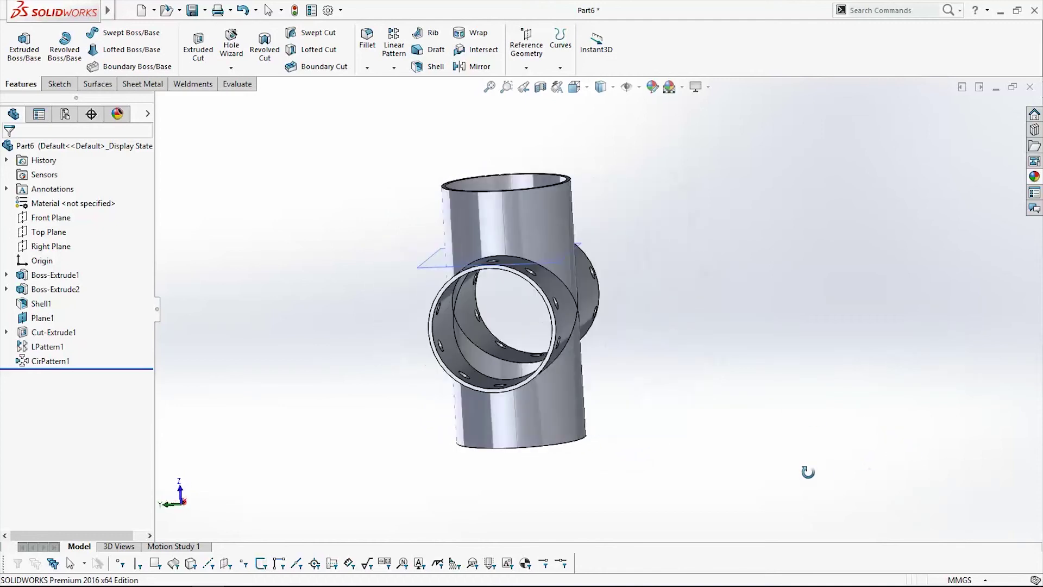
pyautogui.rightClick(51, 316)
pyautogui.click(74, 272)
pyautogui.moveTo(624, 326); pyautogui.dragTo(622, 400, button='middle')
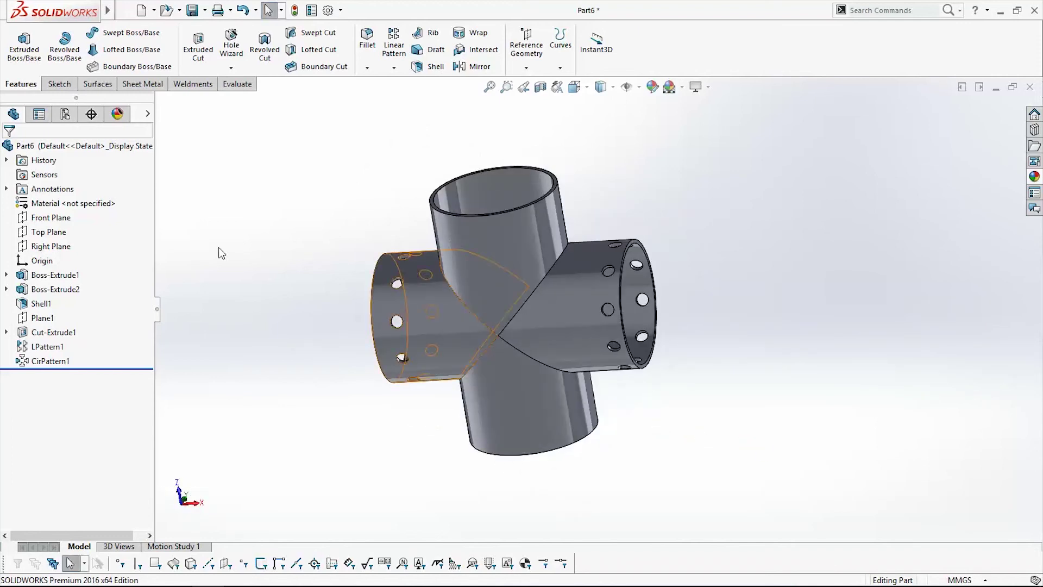
# - Edit the whole part's appearance and set its colour to a light cyan with red 87 and green 255
pyautogui.rightClick(88, 148)
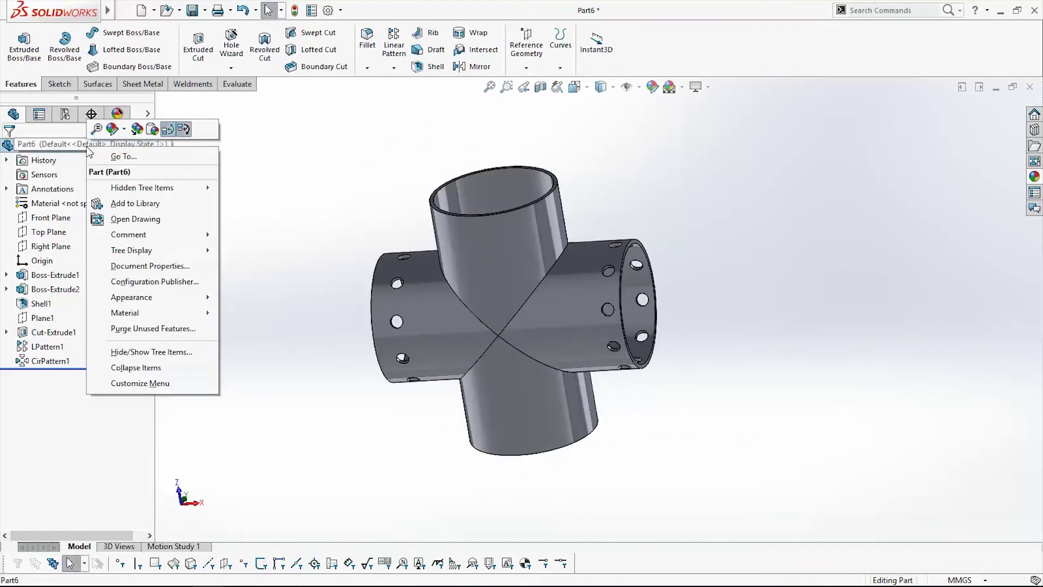
pyautogui.click(125, 135)
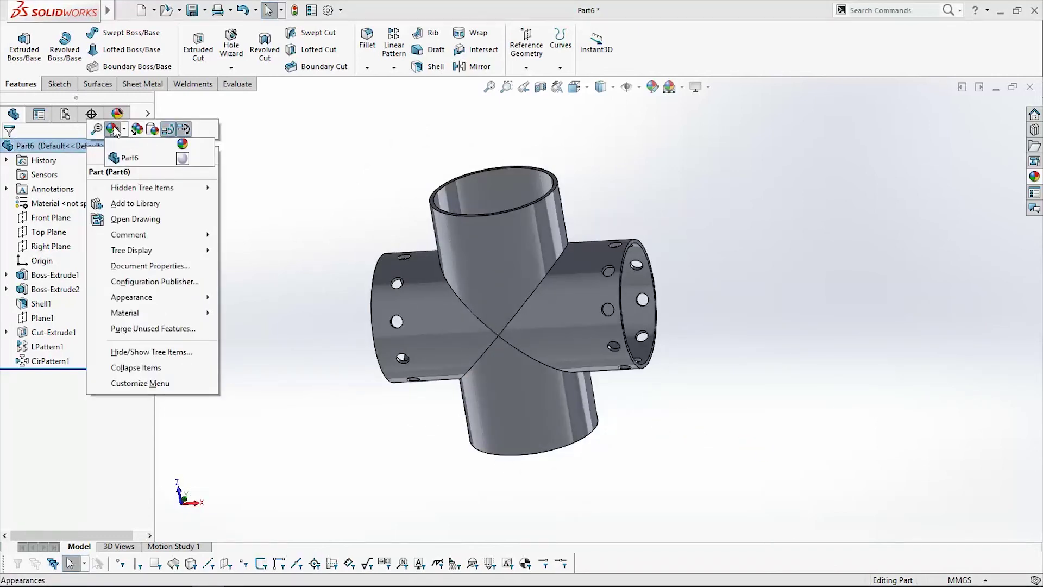
pyautogui.click(134, 158)
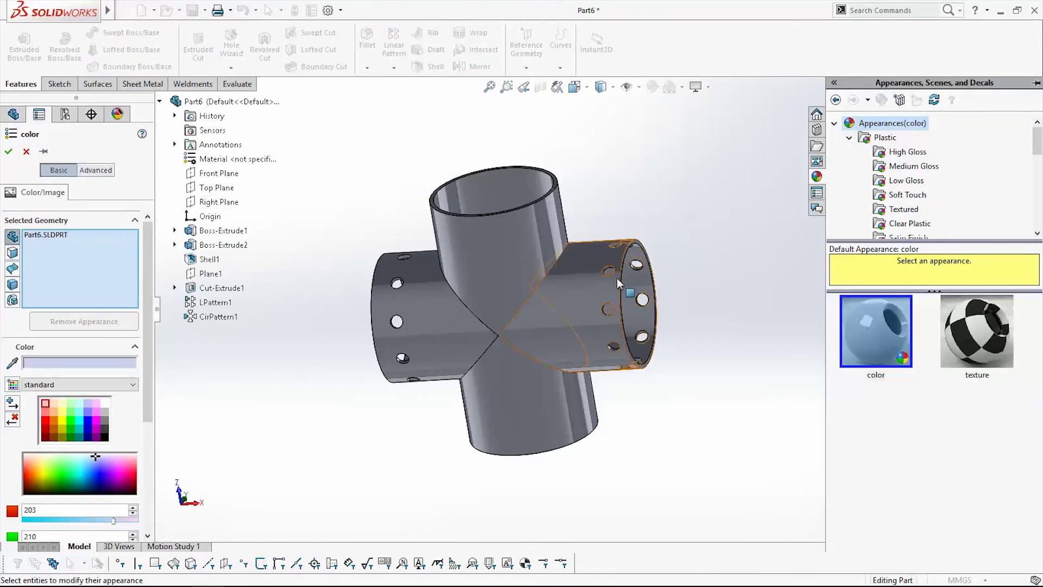
pyautogui.click(97, 477)
pyautogui.moveTo(97, 475); pyautogui.dragTo(75, 471)
pyautogui.click(79, 467)
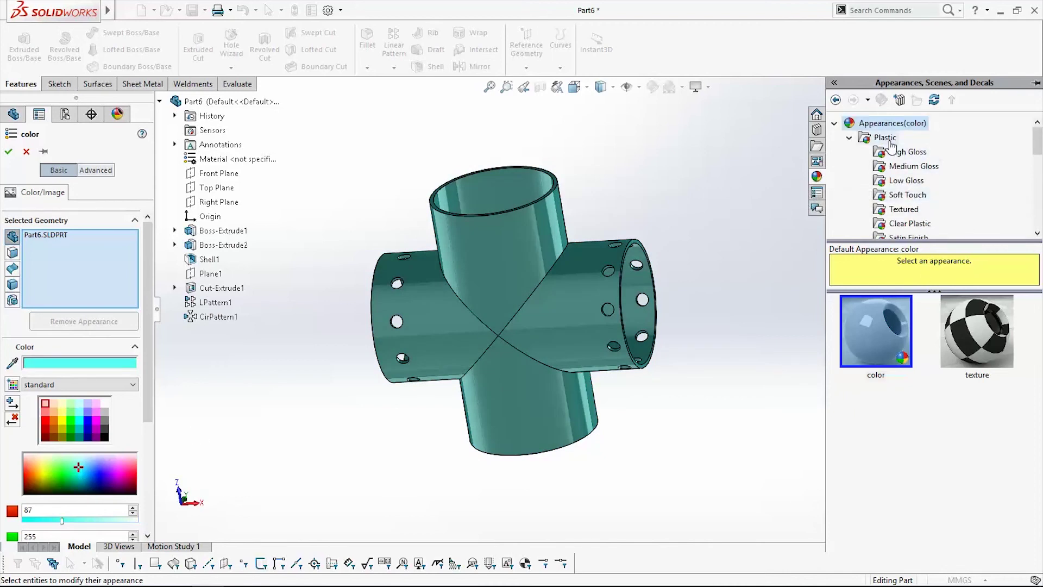
# - Collapse the Plastic appearances and browse the other material categories in the appearance library
pyautogui.click(849, 138)
pyautogui.click(849, 195)
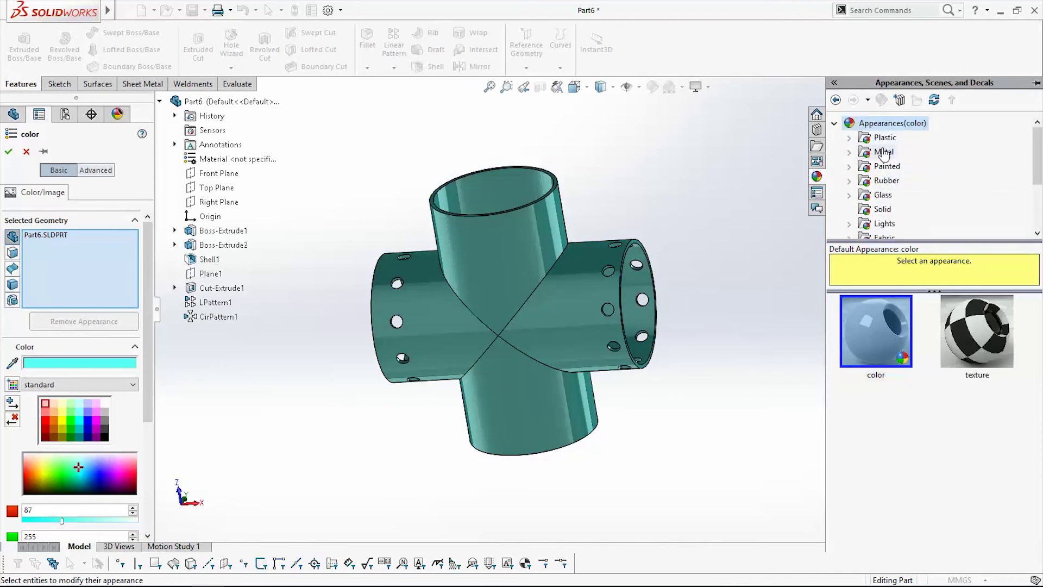